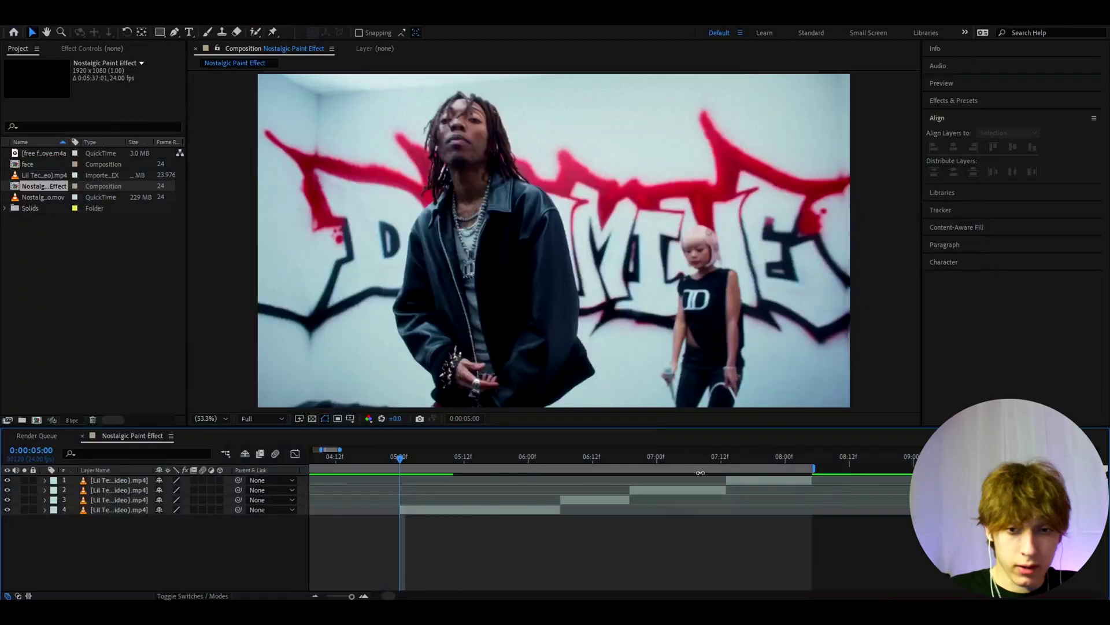
Add an adjustment layer above the top clip and give it S_Hotspots with Threshold 0.27
click(755, 483)
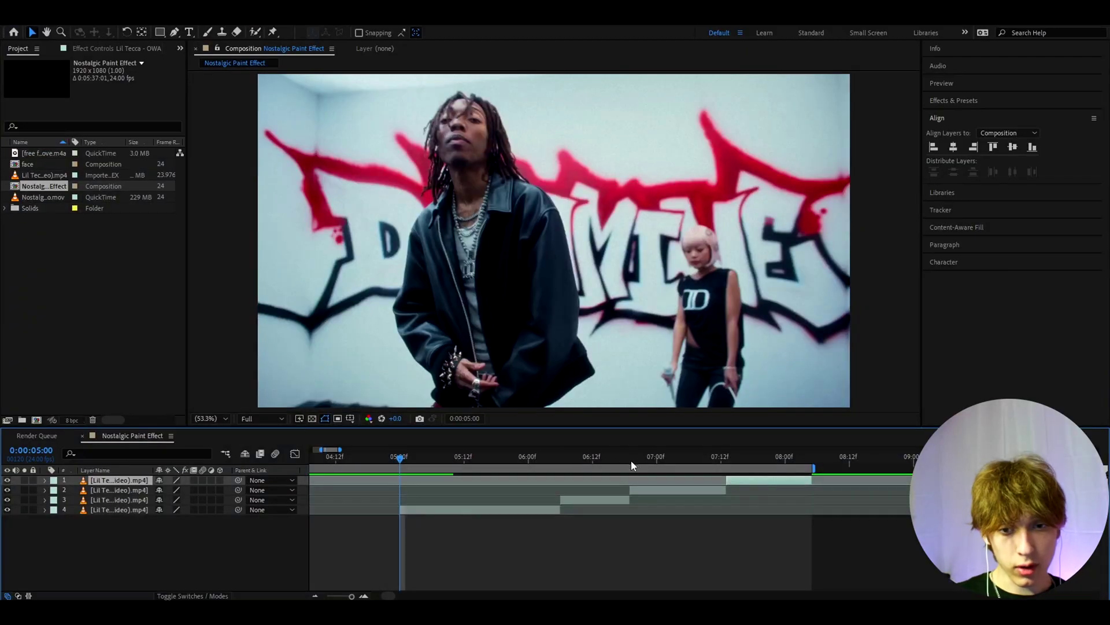
key(ctrl+alt+y)
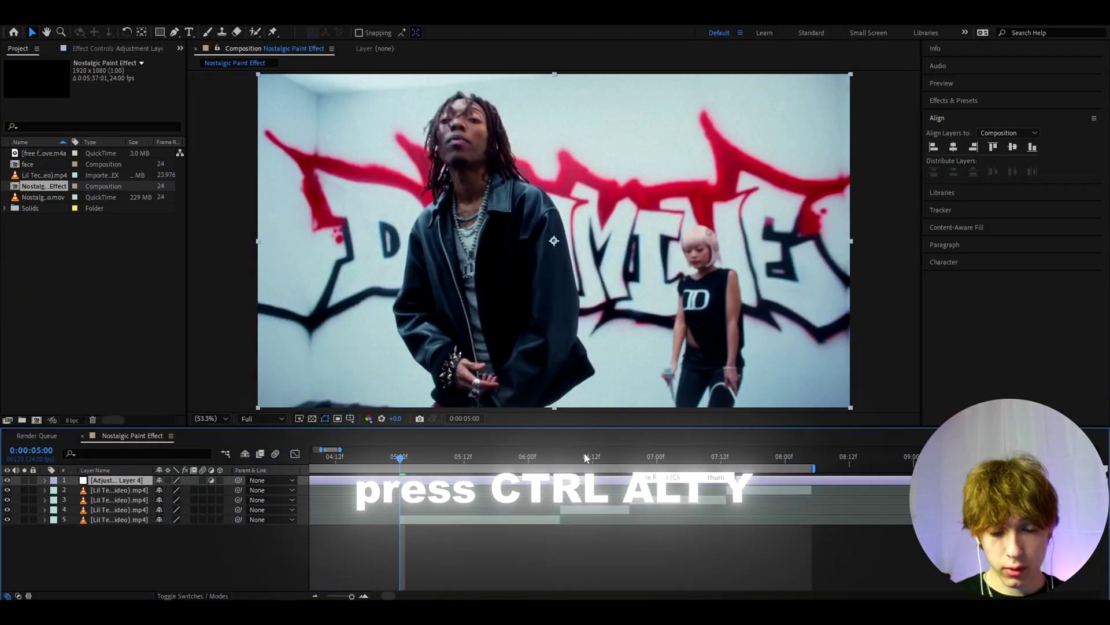
key(ctrl+space)
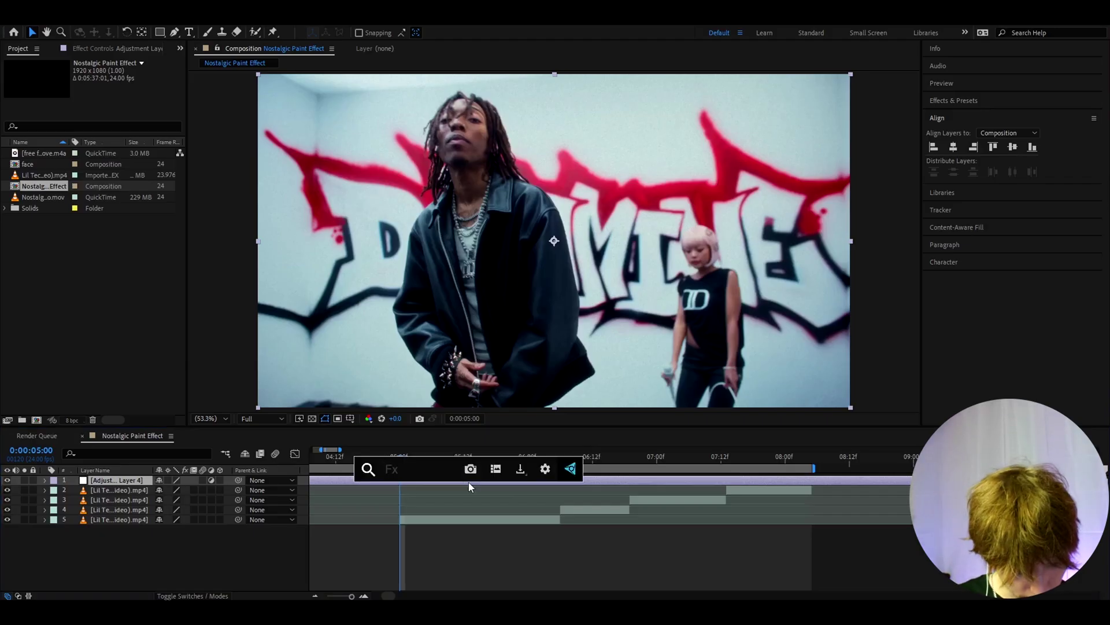
text(s_hot)
key(Return)
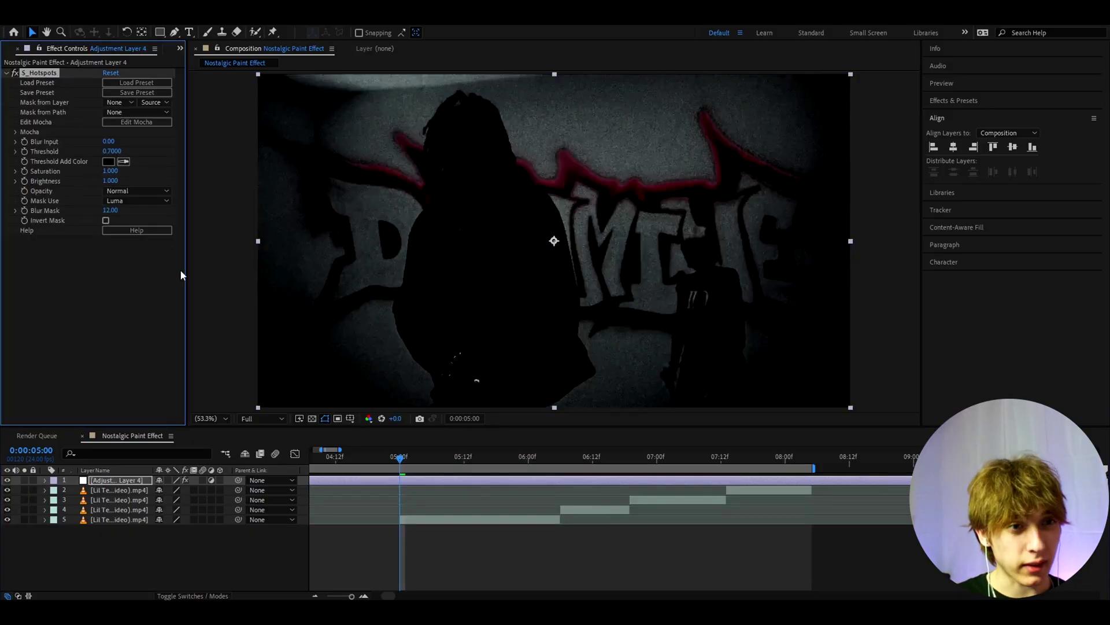
click(111, 151)
text(0.2)
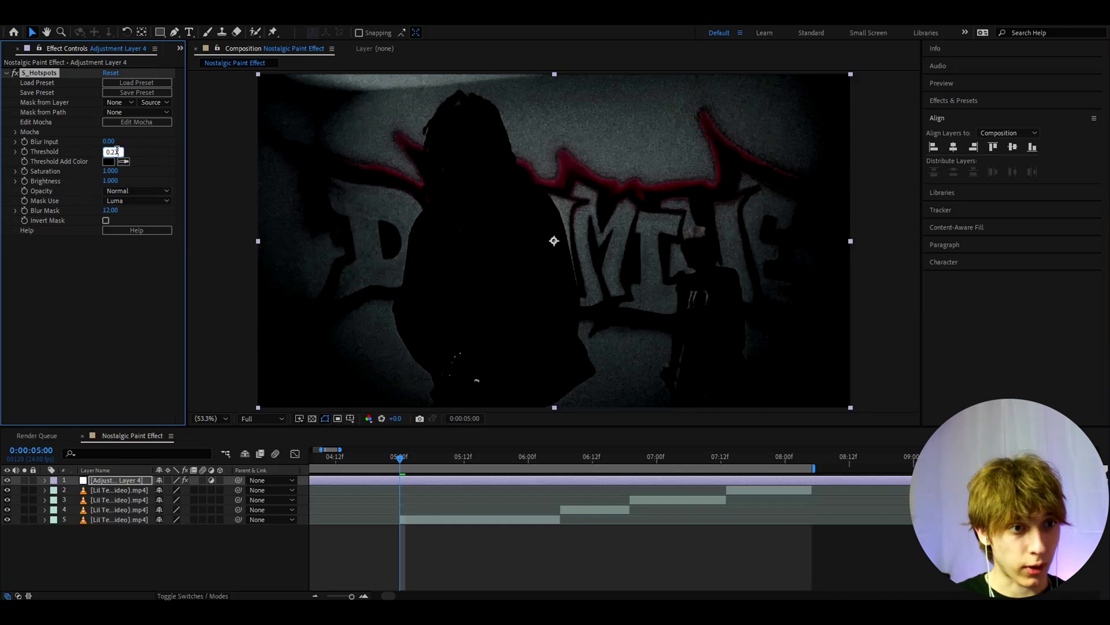
key(Return)
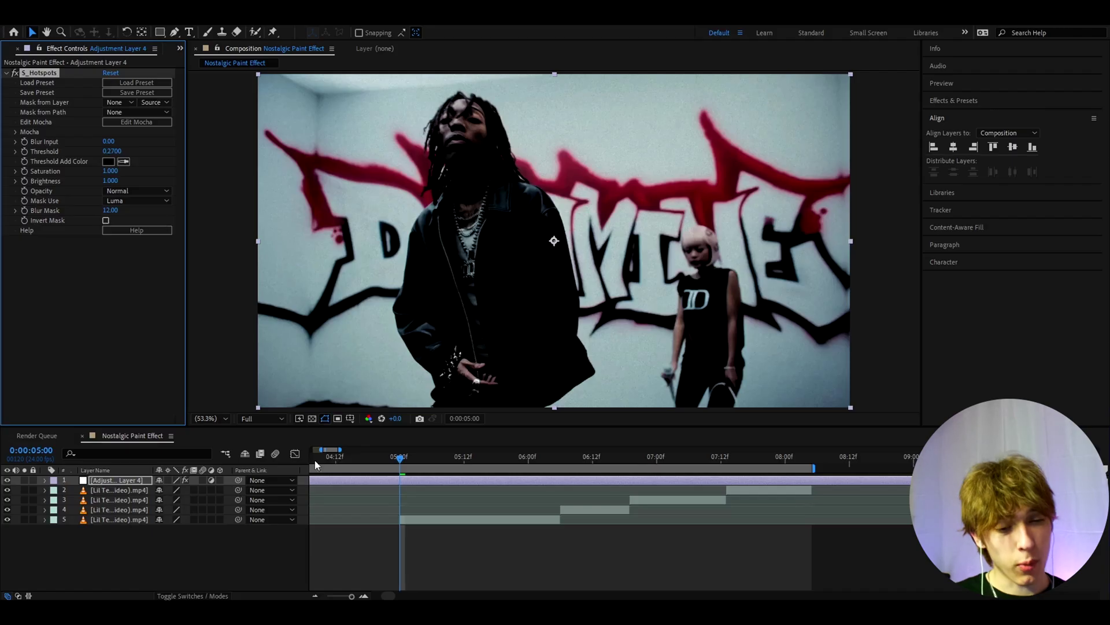
Apply S_JpegDamage to the adjustment layer through the quick effect search
key(ctrl+space)
text(s_jpeg)
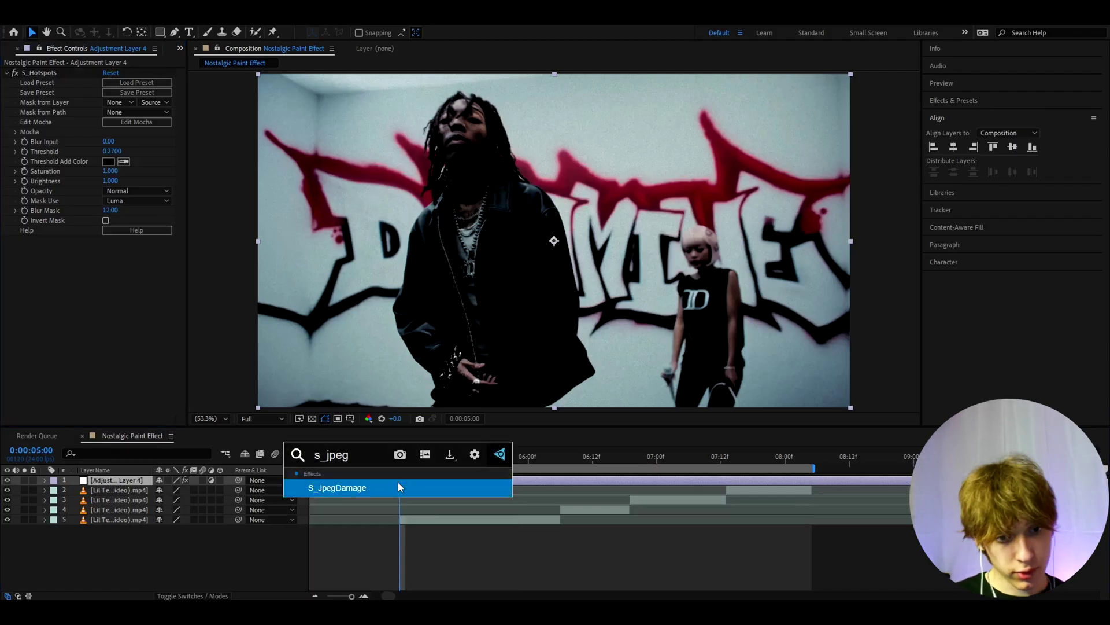
key(Return)
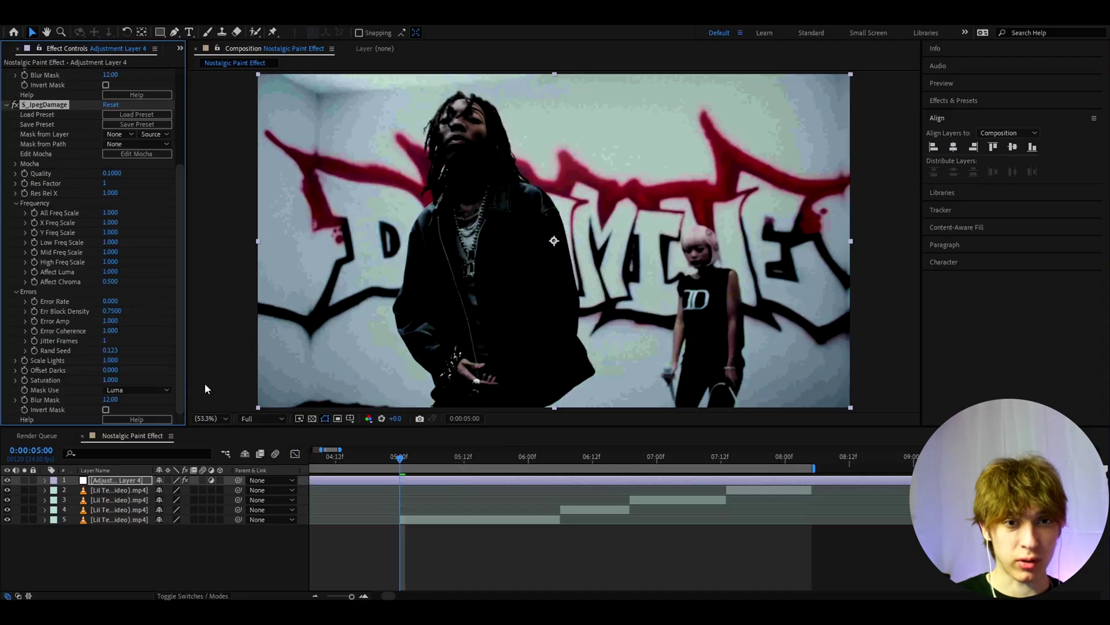
Stack S_Blur onto the adjustment layer below S_JpegDamage
key(ctrl+space)
text(s_blur)
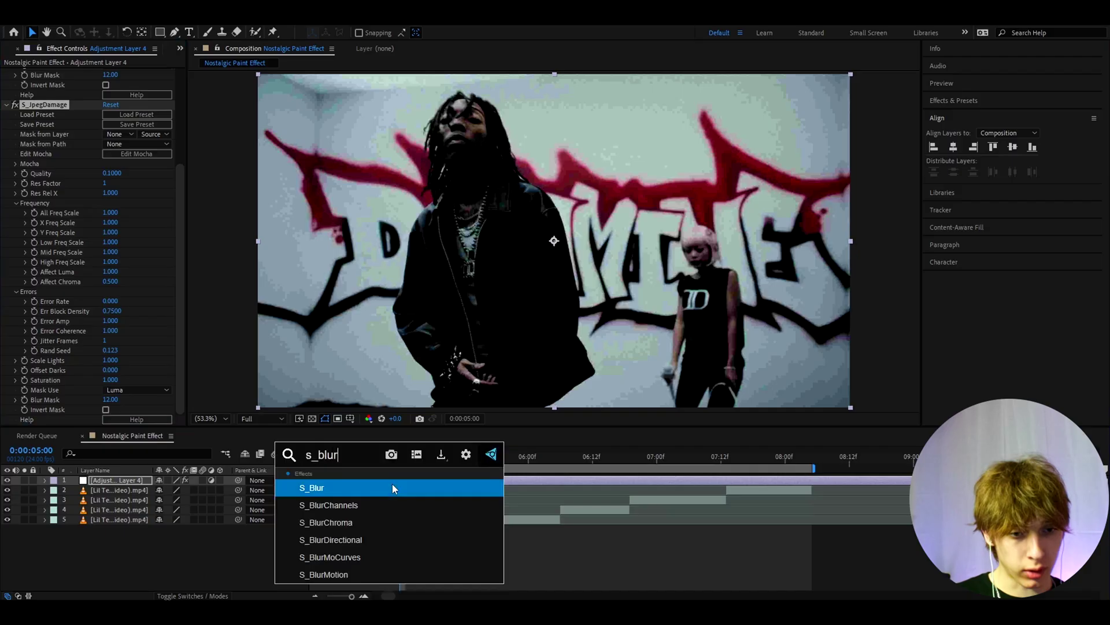
key(Return)
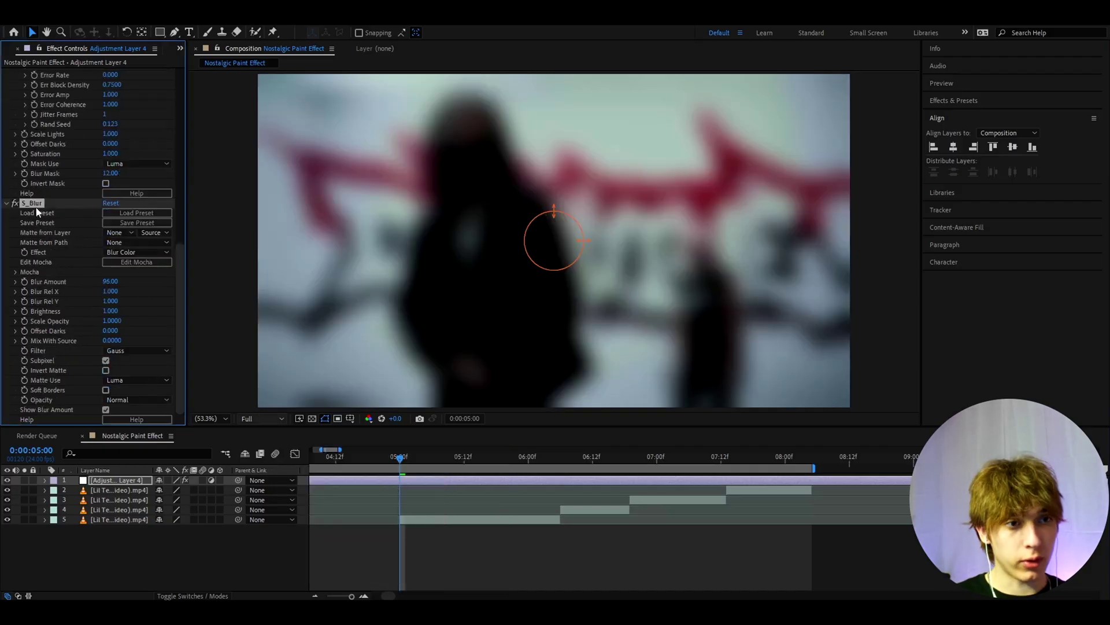
scroll(65, 224, up, 5)
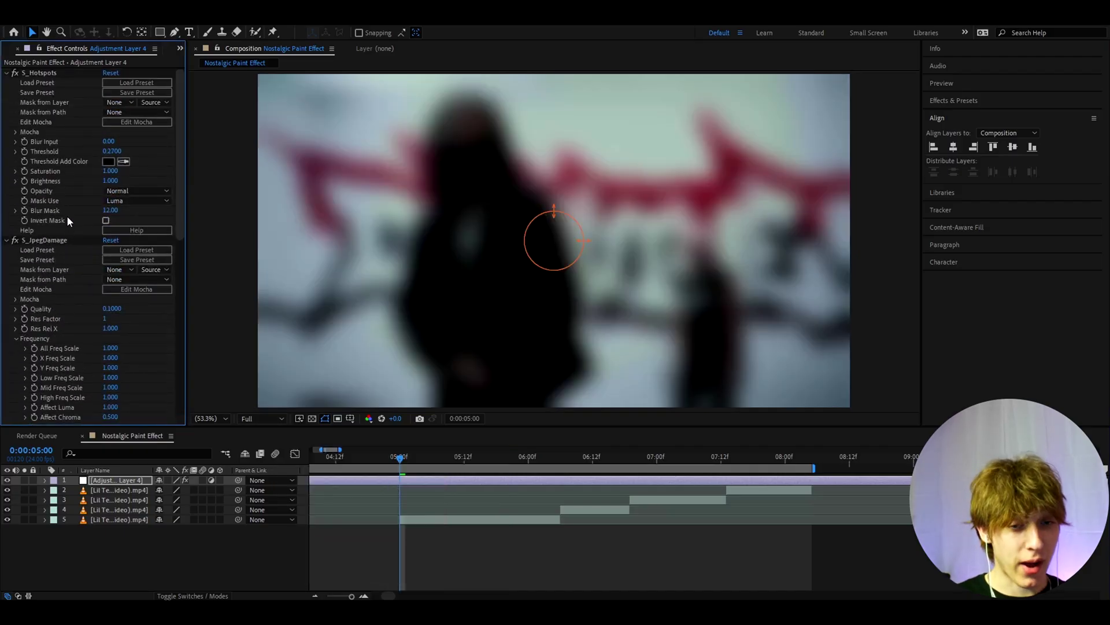
scroll(81, 209, down, 8)
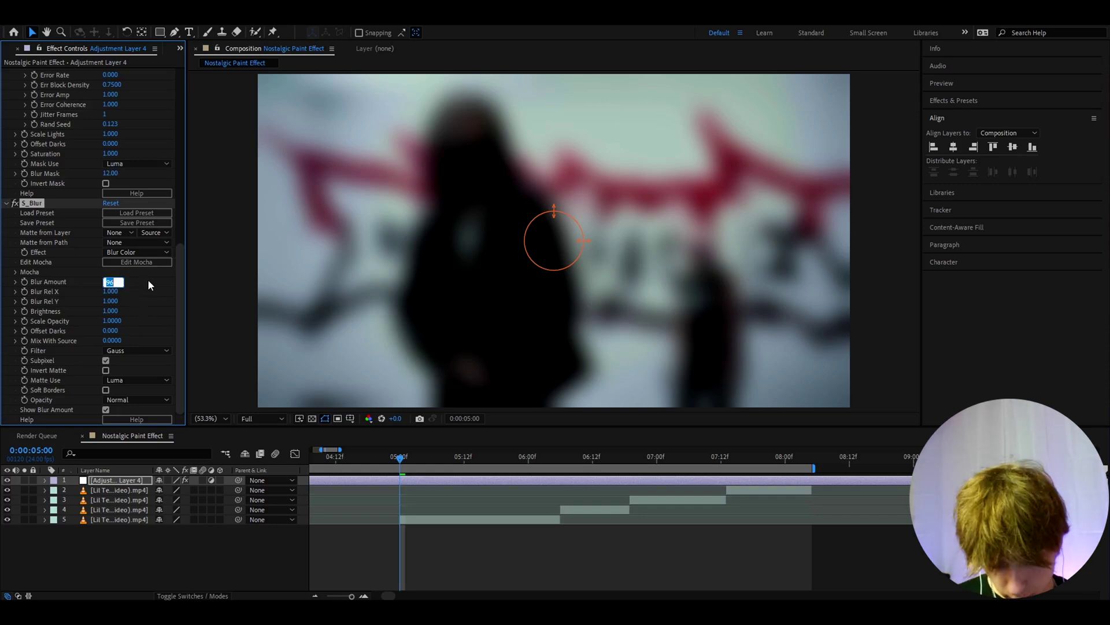
Set S_Blur's Blur Amount to 4, then apply S_ShowBadColors to the adjustment layer
text(4)
key(Return)
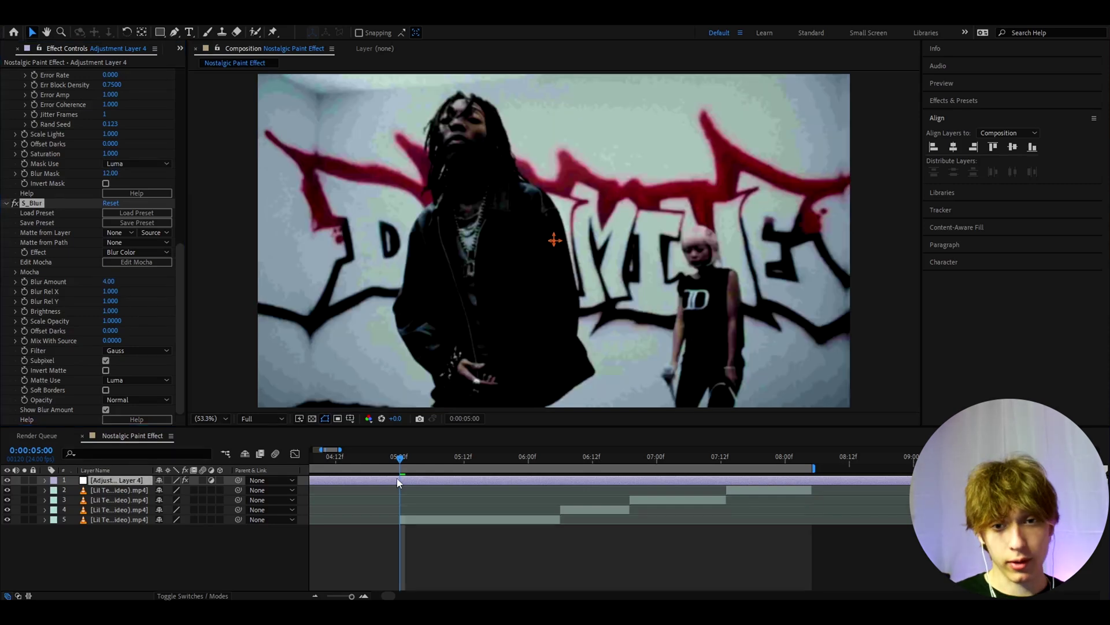
click(396, 480)
key(ctrl+space)
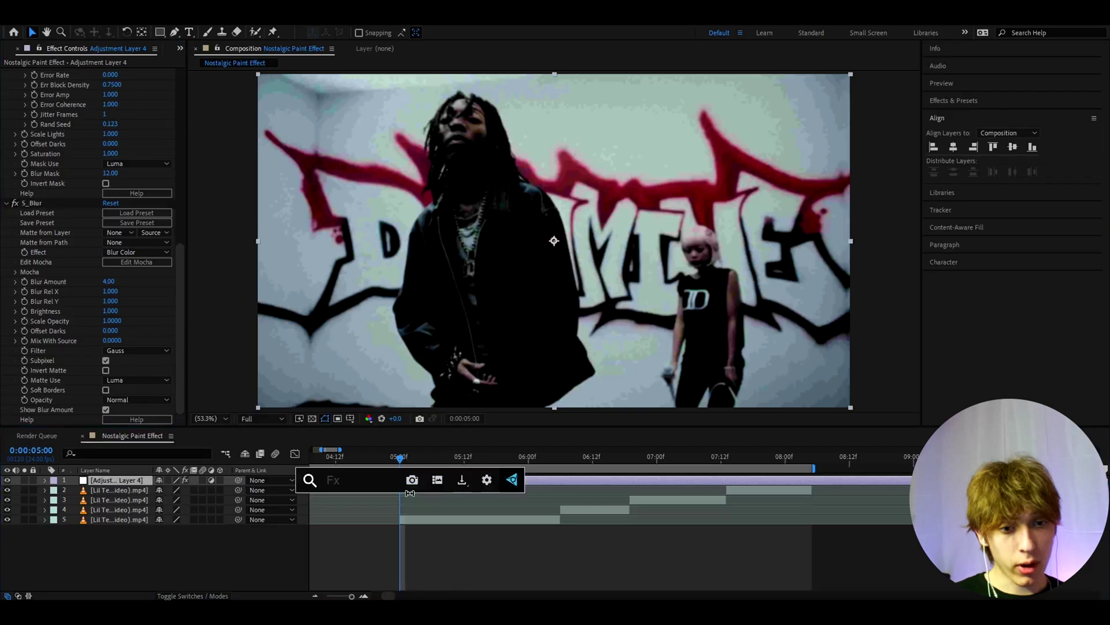
text(s_showb)
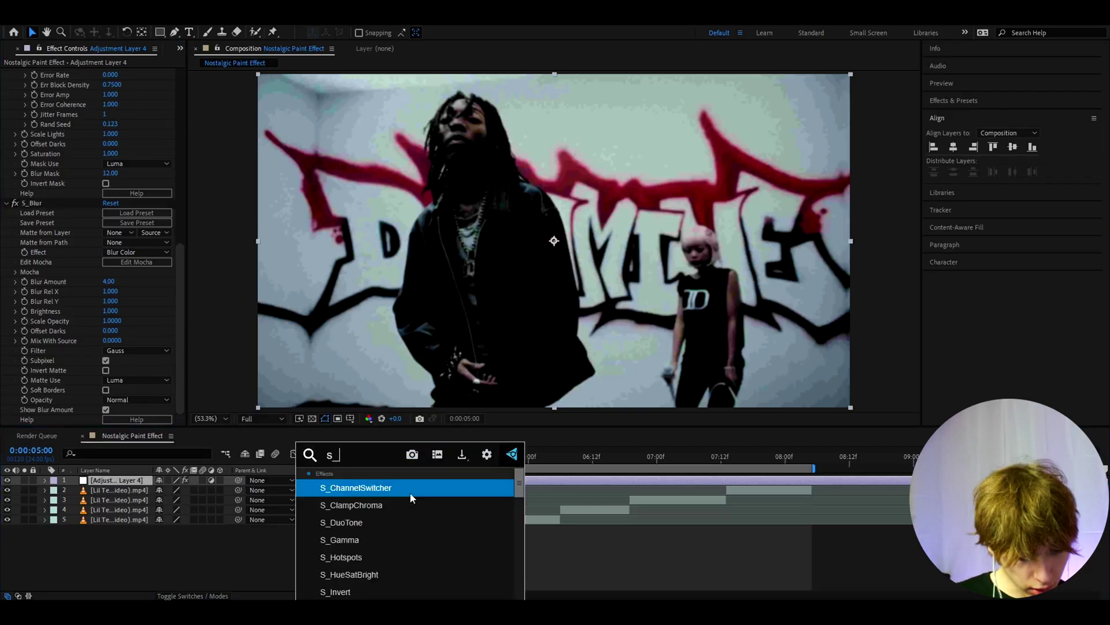
key(Return)
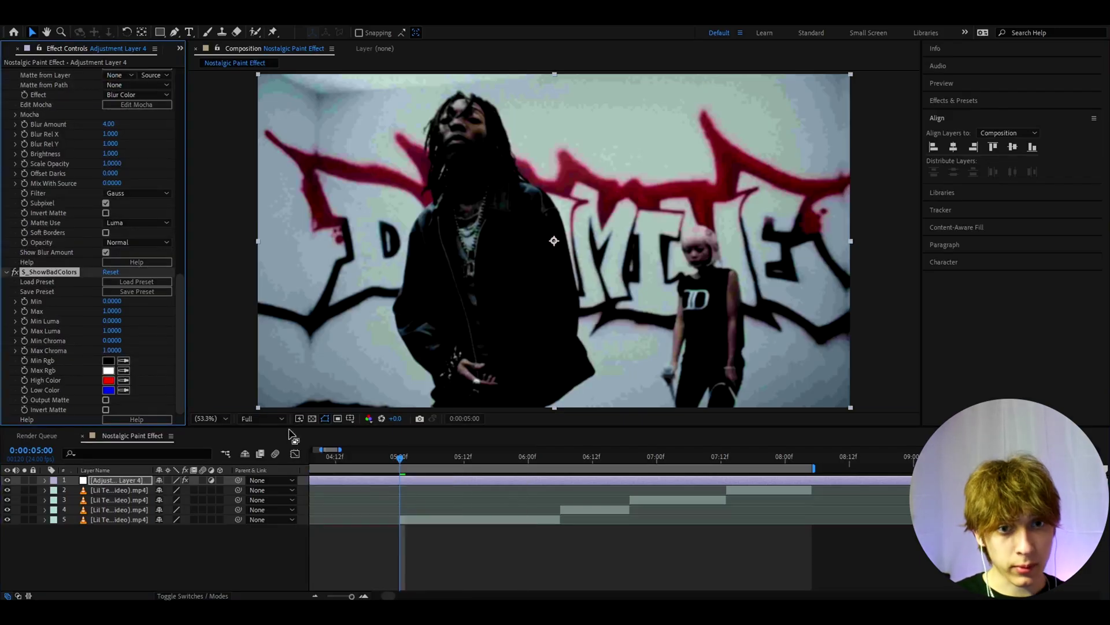
Set the S_ShowBadColors Min value to 0.37 and fit the preview in the viewer
click(111, 301)
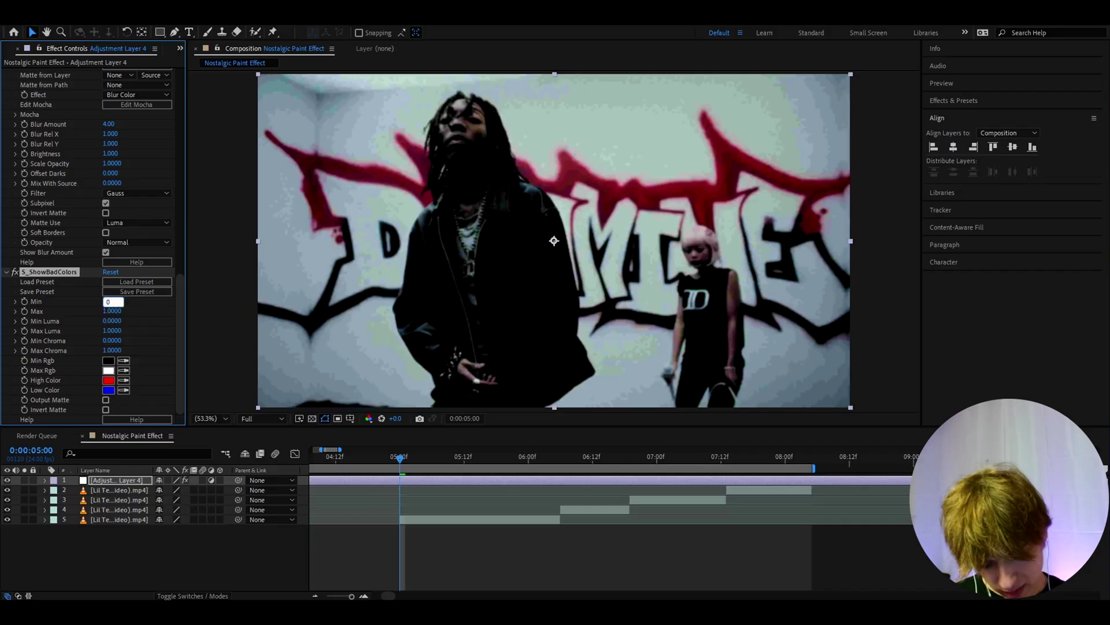
text(0.37)
key(Return)
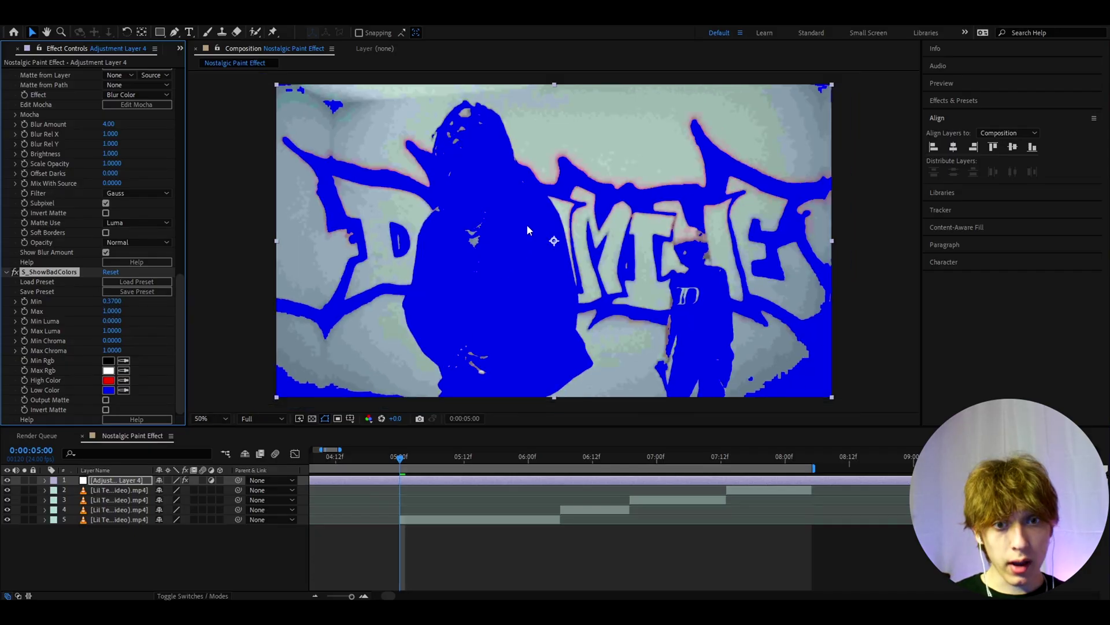
scroll(526, 225, up, 1)
scroll(471, 251, down, 2)
click(213, 418)
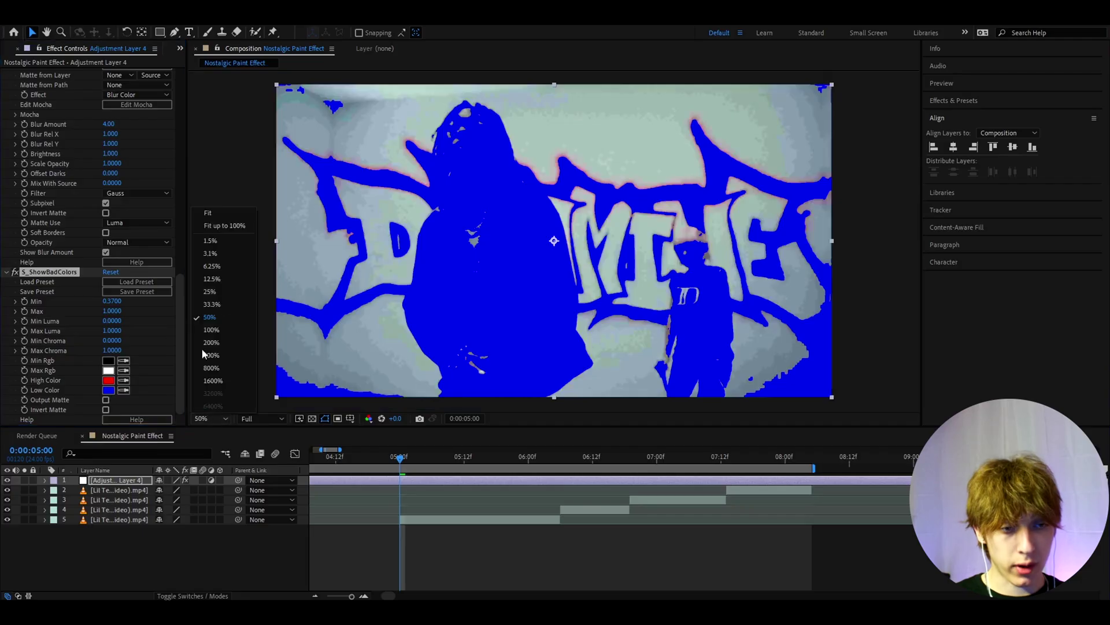
click(228, 209)
Change the S_ShowBadColors Low Color to a slightly purplish magenta
click(107, 390)
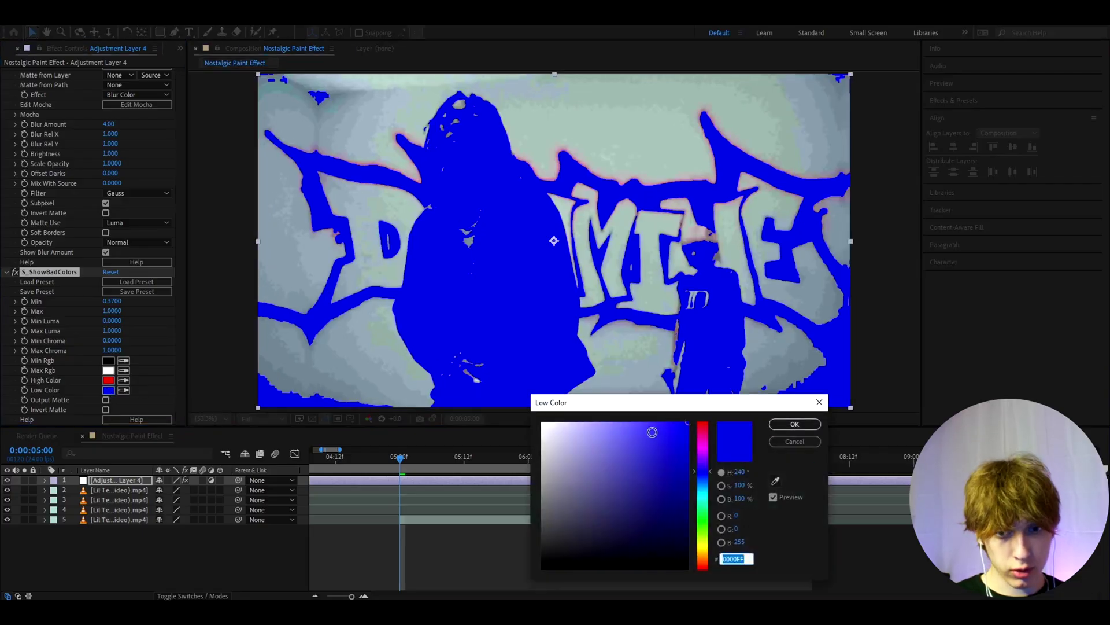
click(704, 451)
drag(705, 451, 704, 455)
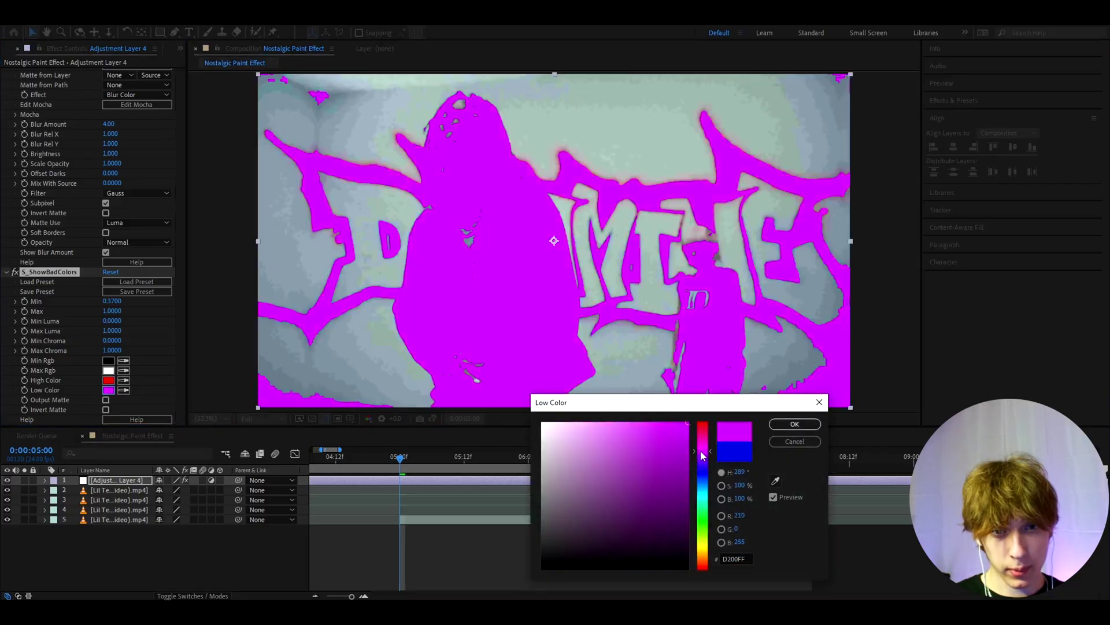
click(803, 426)
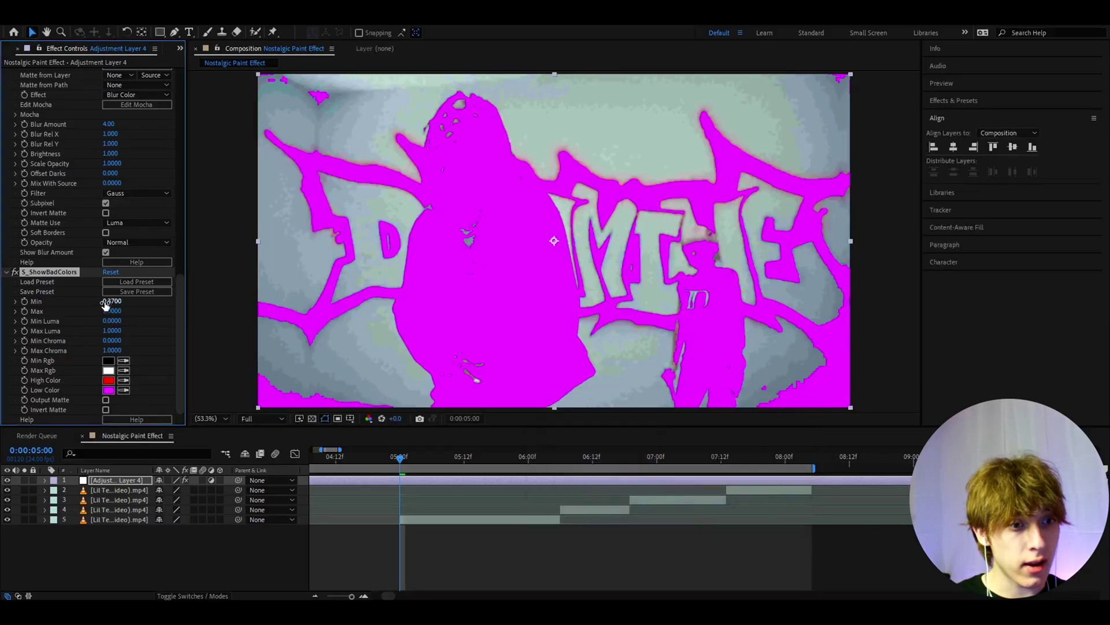
Test a lower Max and lighter High Color, then keep High Color red and Max at 1.0
drag(112, 310, 96, 314)
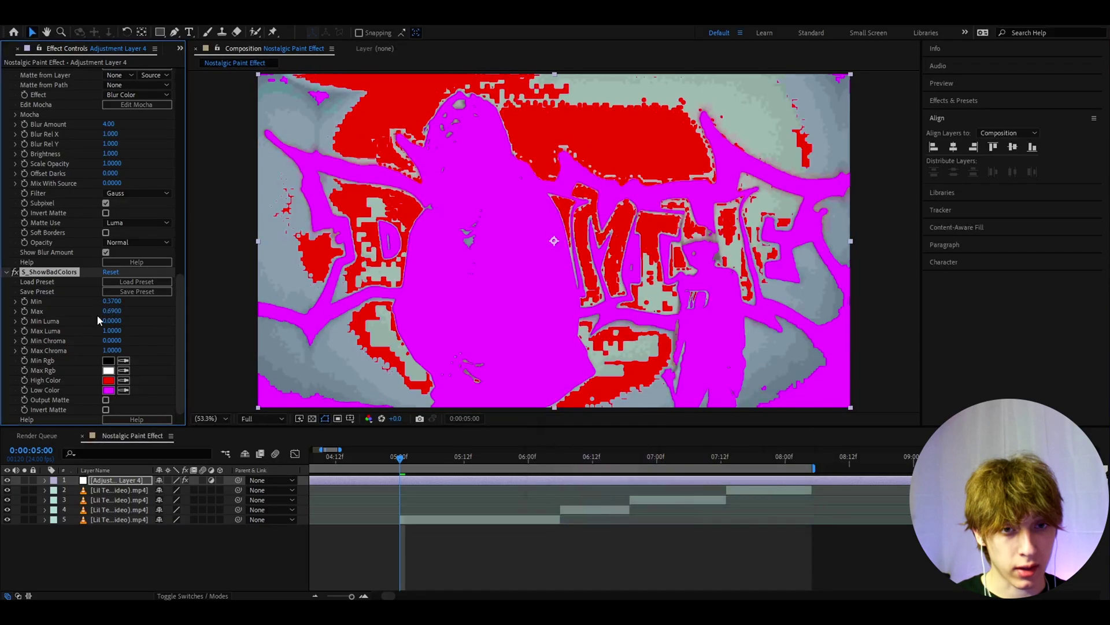
click(108, 381)
click(655, 438)
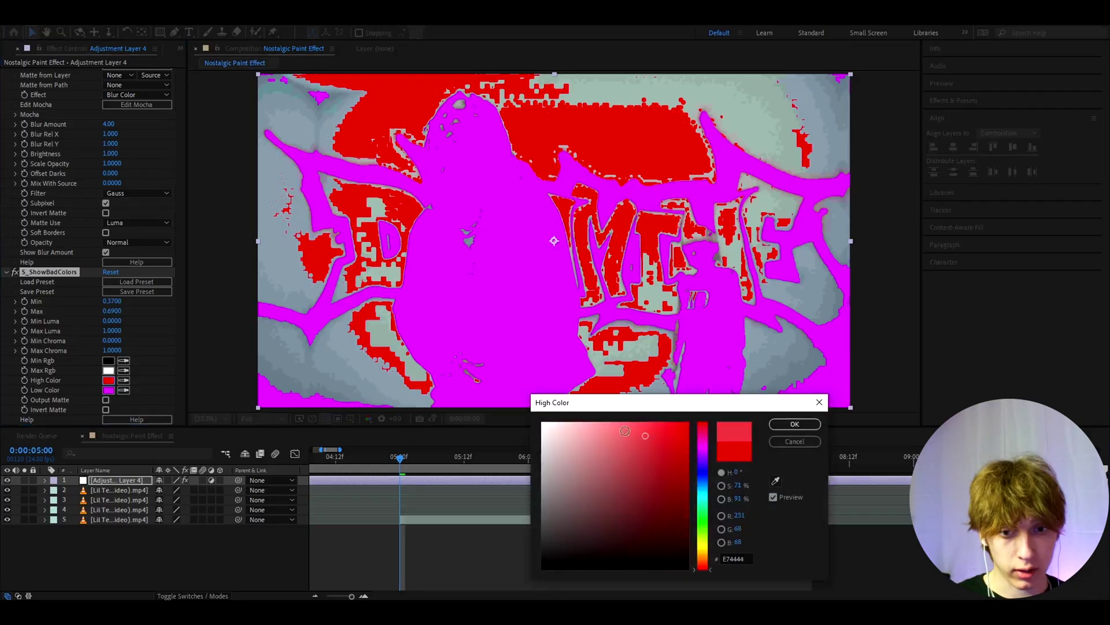
click(688, 423)
click(795, 441)
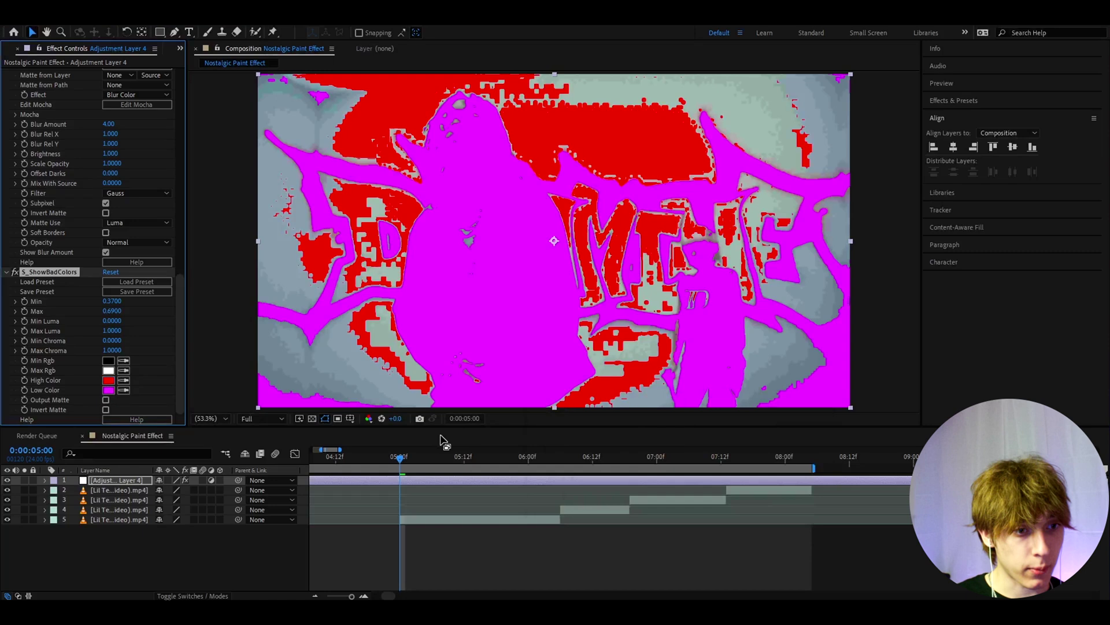
key(ctrl+z)
Add Paint Bucket to flood the magenta areas red, trying 118 before settling Tolerance at 50
key(ctrl+space)
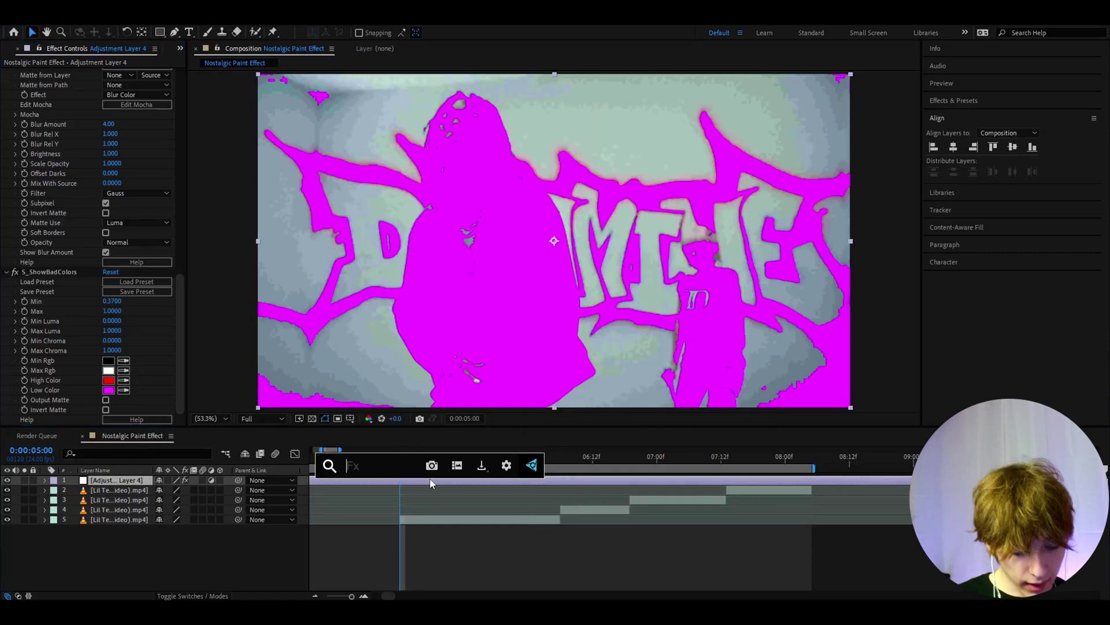
text(paint)
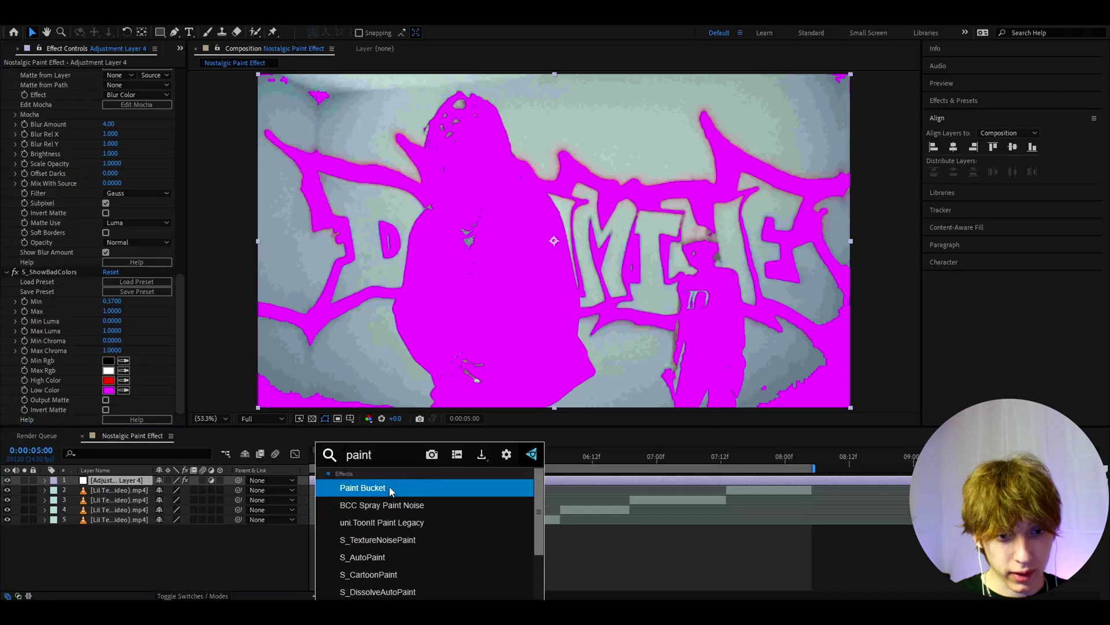
click(390, 488)
click(404, 482)
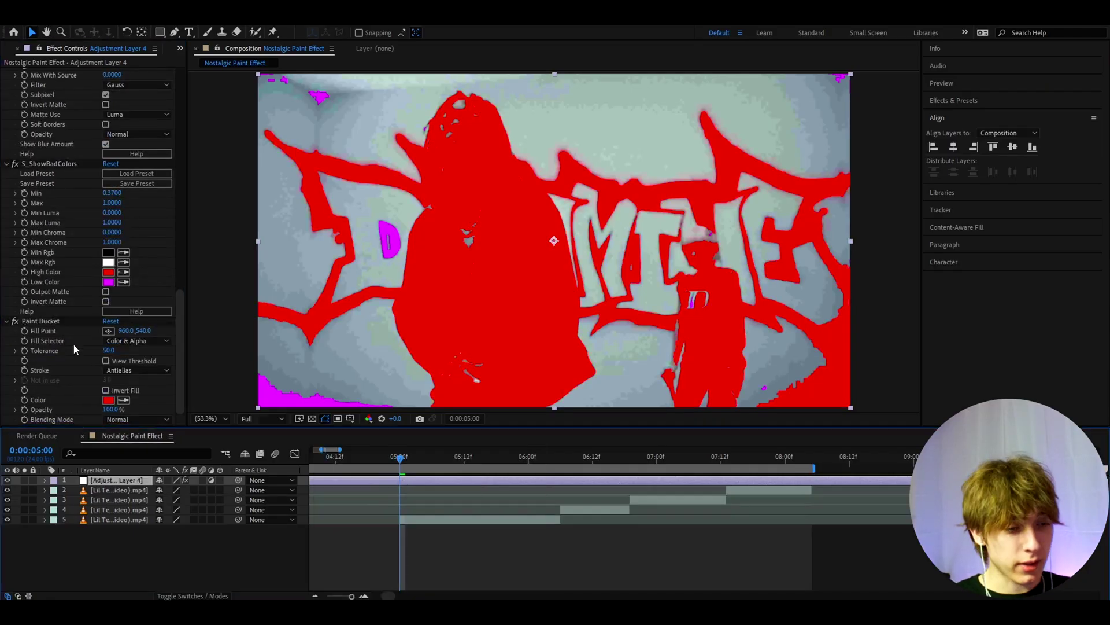
click(40, 321)
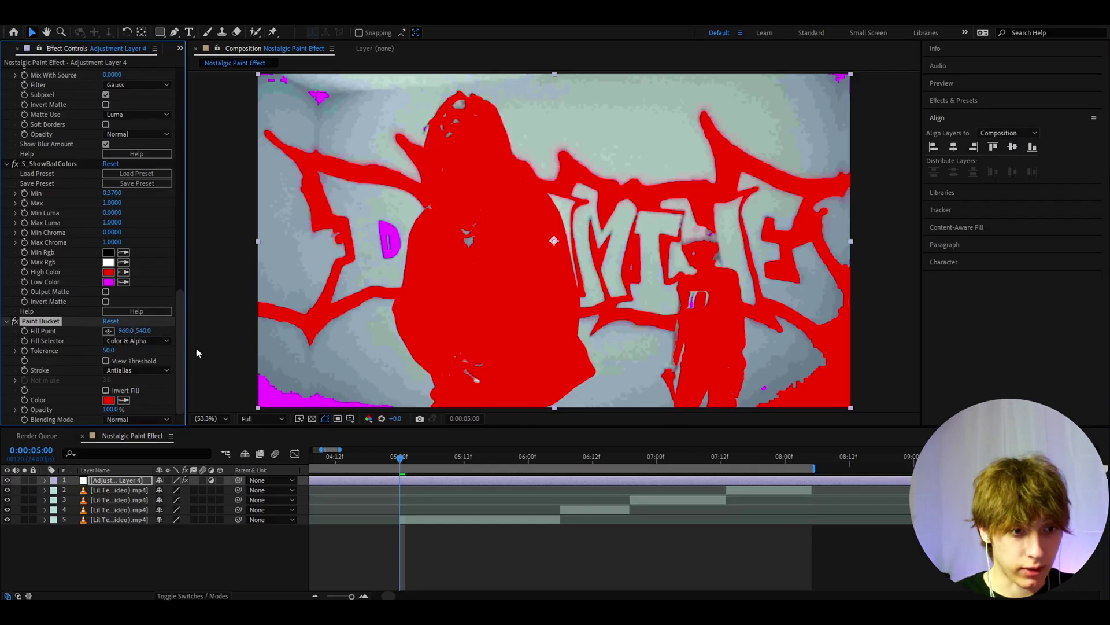
drag(107, 350, 144, 345)
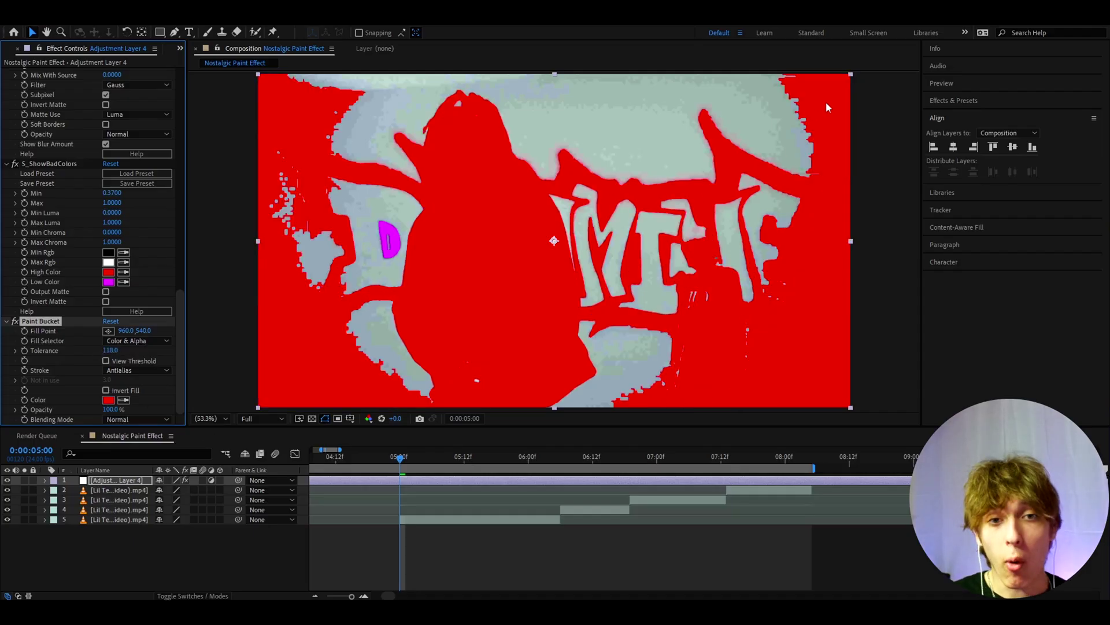
drag(109, 350, 91, 354)
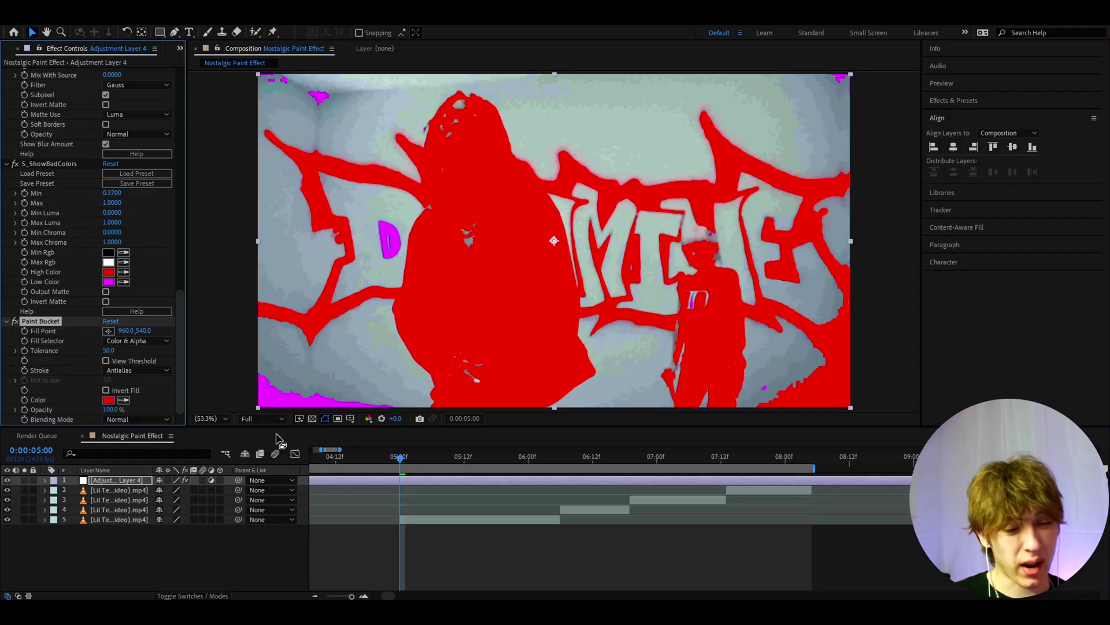
click(385, 478)
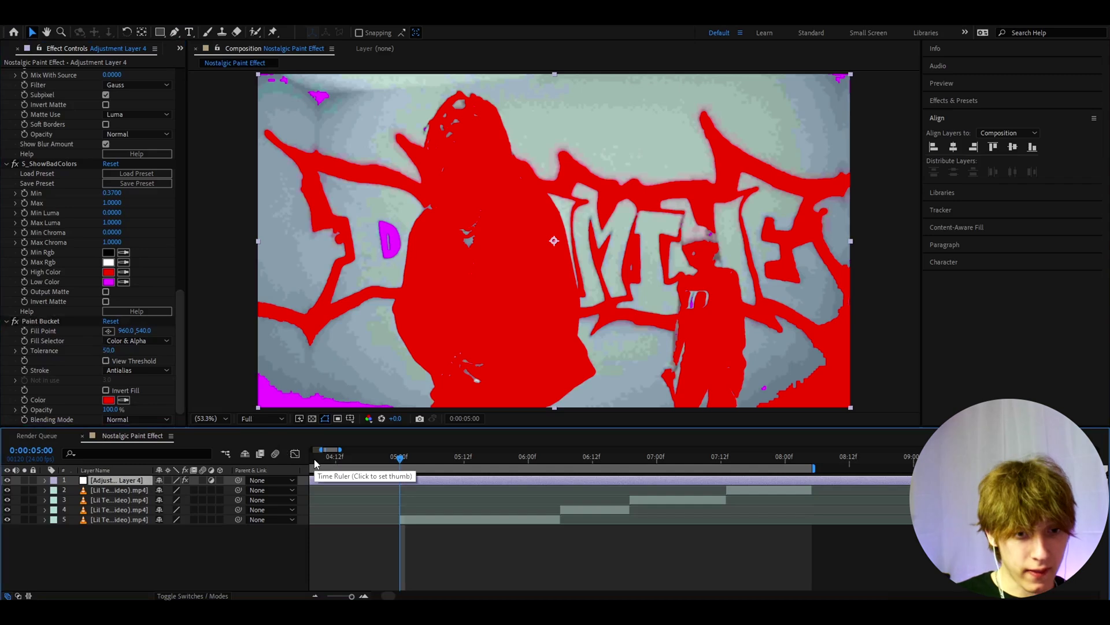
Apply Fast Box Blur to the adjustment layer with a Blur Radius of 1
key(ctrl+space)
text(fas)
key(Return)
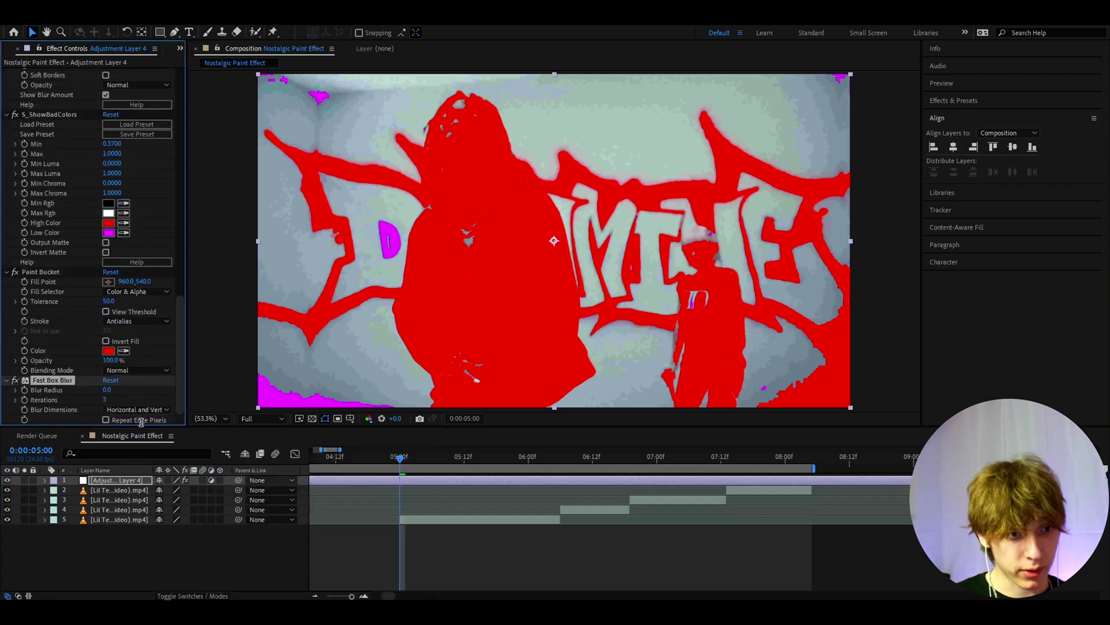
click(106, 390)
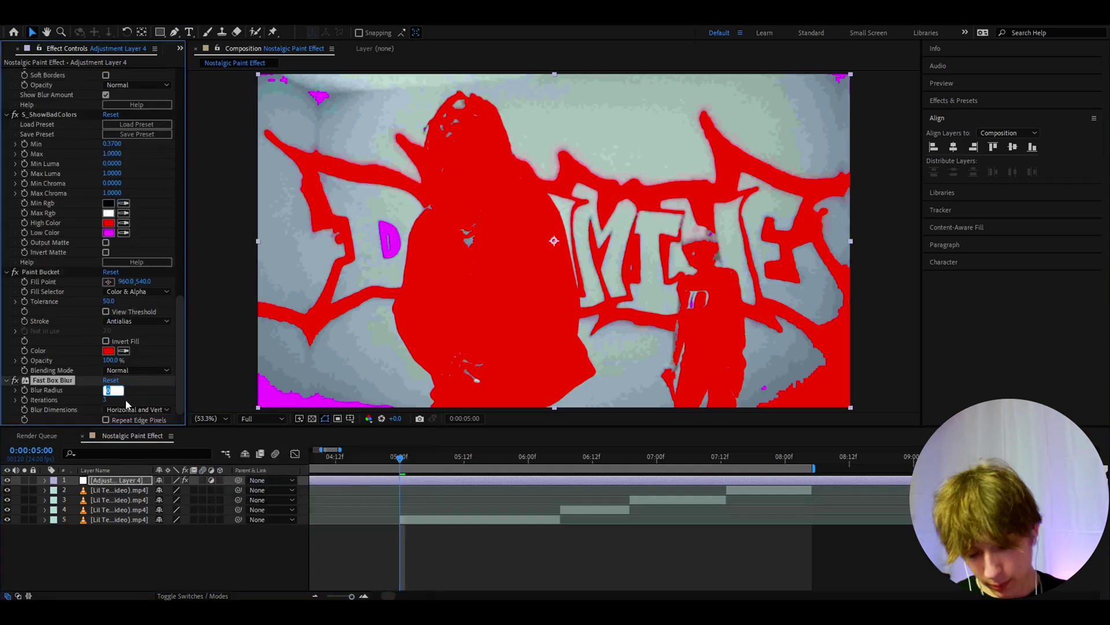
text(1)
key(Return)
key(ctrl+space)
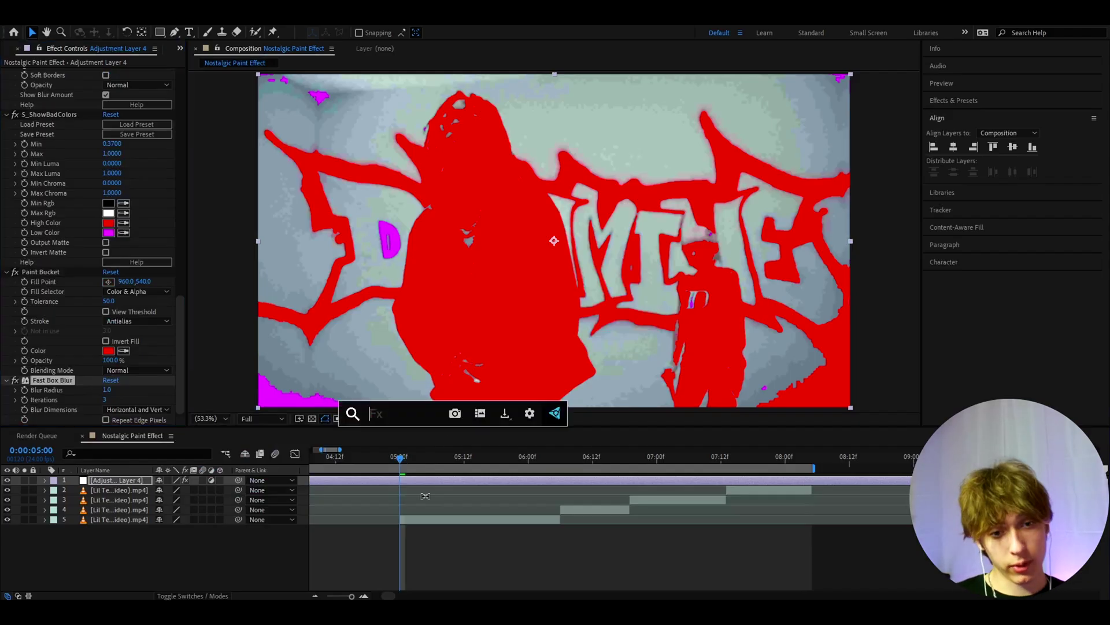
Apply S_BlurChroma with Blur Chroma 50 and Blur Luminance 4
text(s_blurchroma)
key(Return)
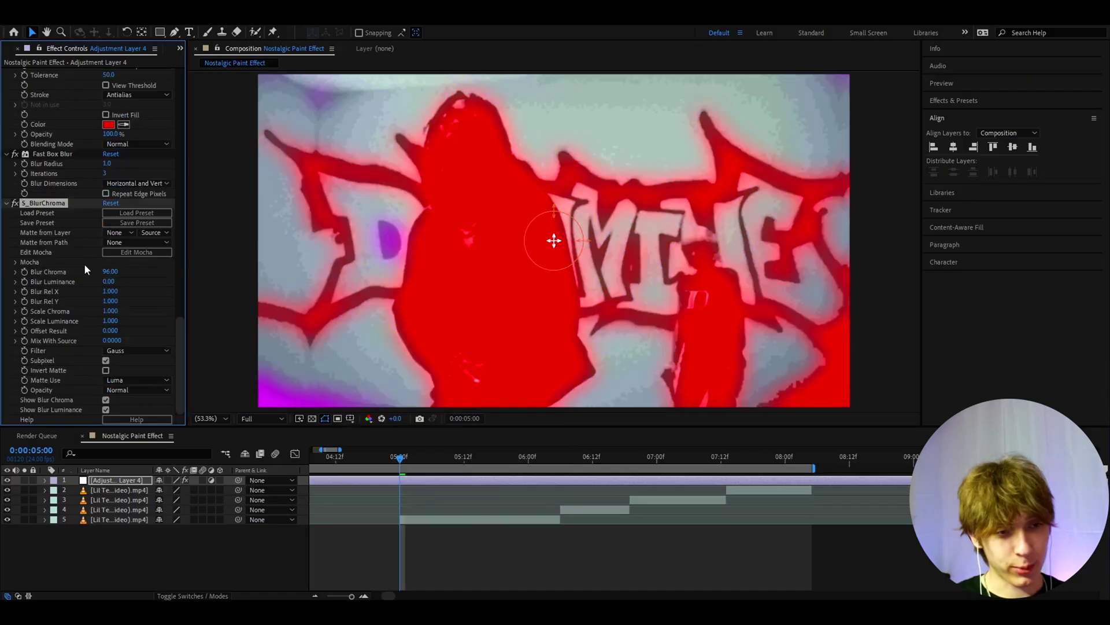
click(110, 271)
text(50)
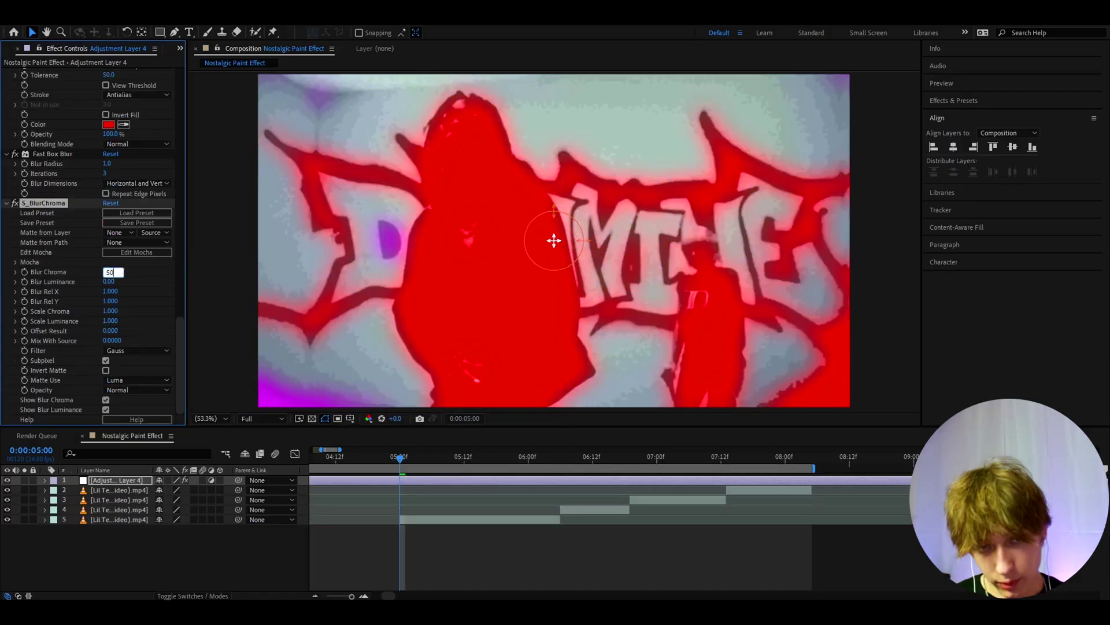
key(Return)
click(107, 282)
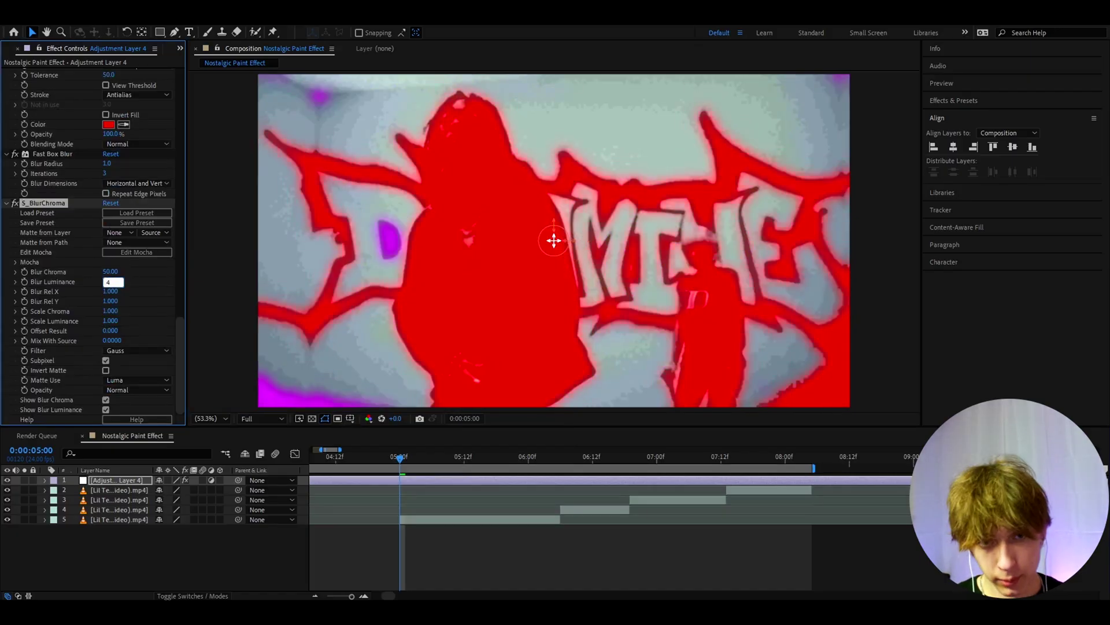
text(4)
key(Return)
Preview frame 0:00:05:03, return to 0:00:05:00, and deselect the adjustment layer
click(415, 460)
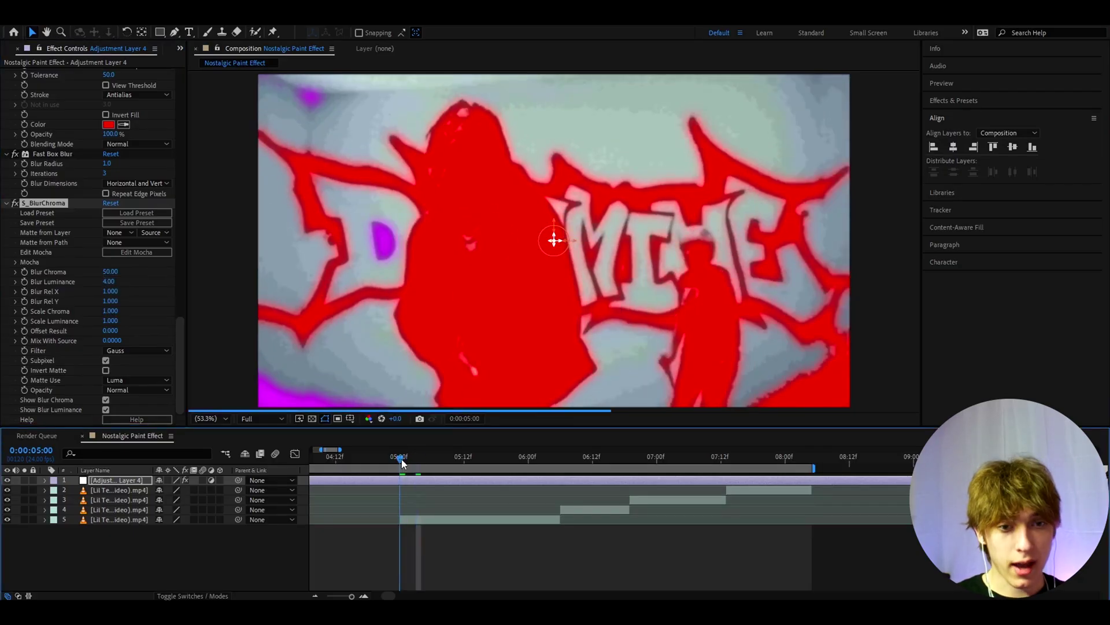
click(401, 459)
click(404, 537)
click(653, 482)
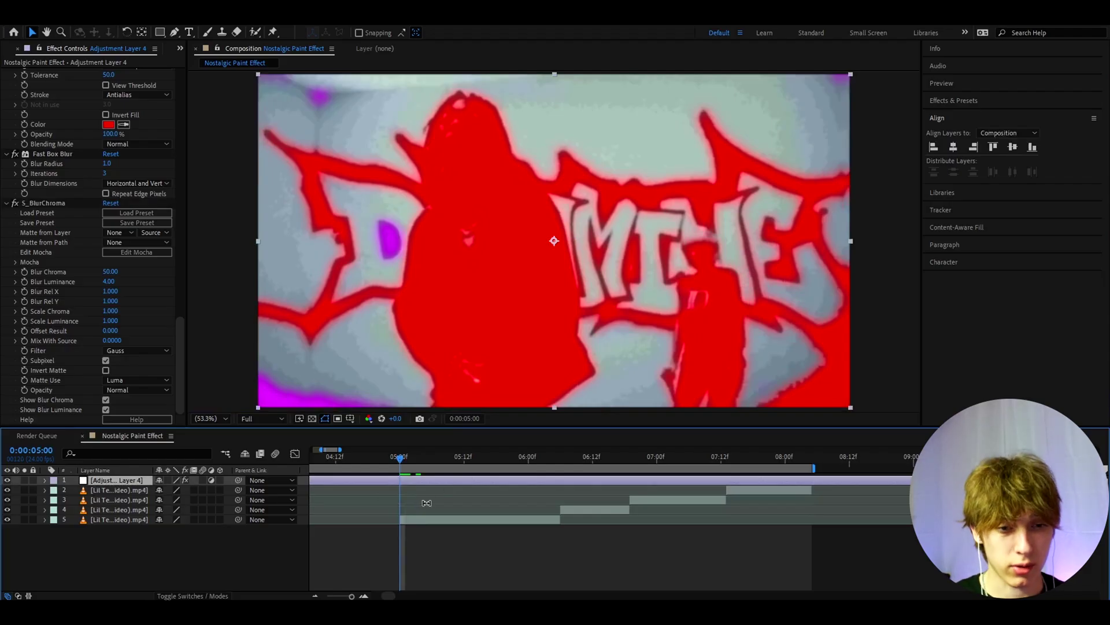
click(421, 532)
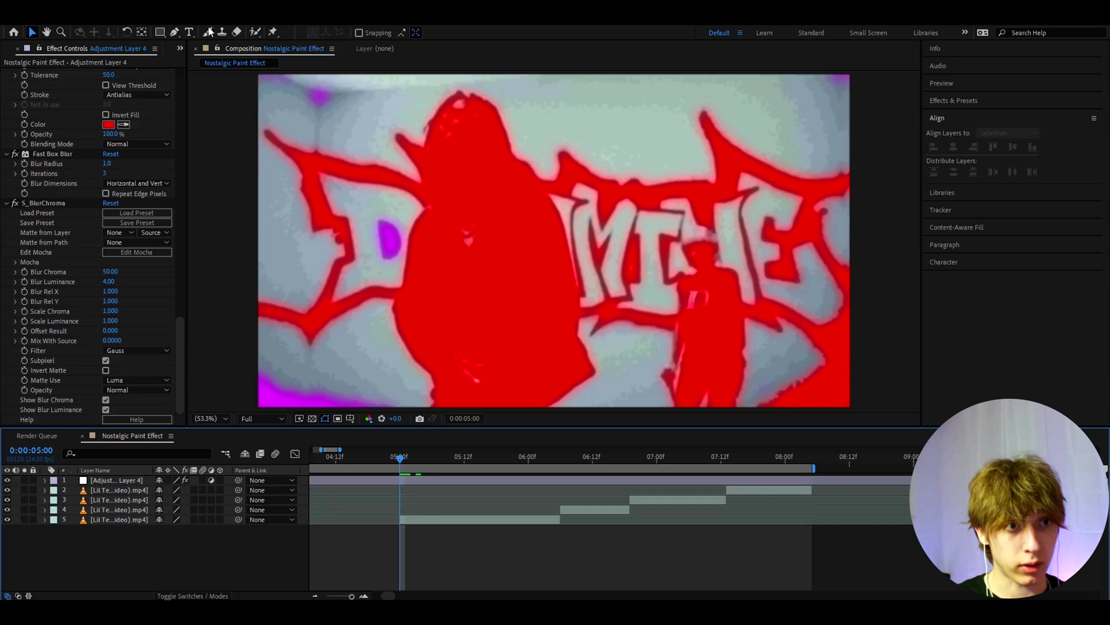
Pick the Pen tool and set new shapes to no fill with an 8 px white stroke
click(175, 33)
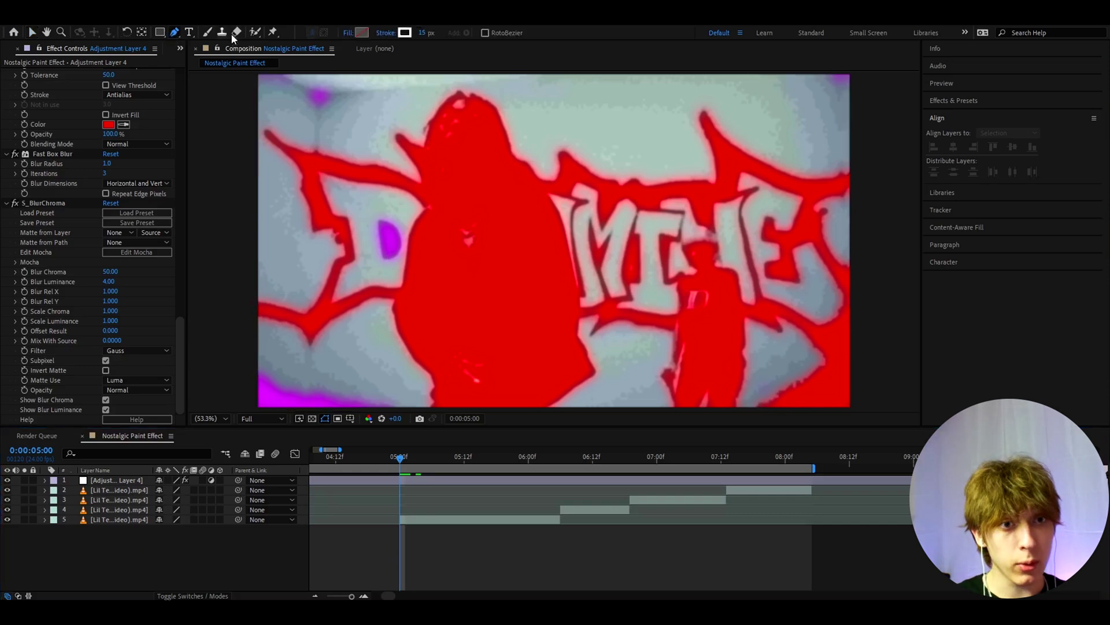
click(347, 33)
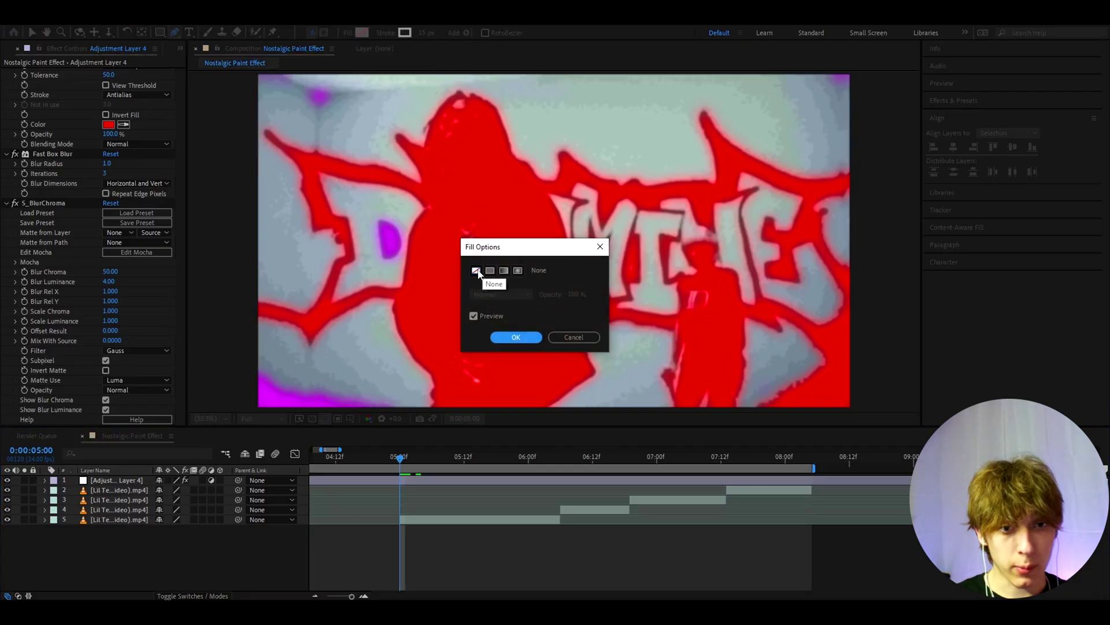
click(477, 271)
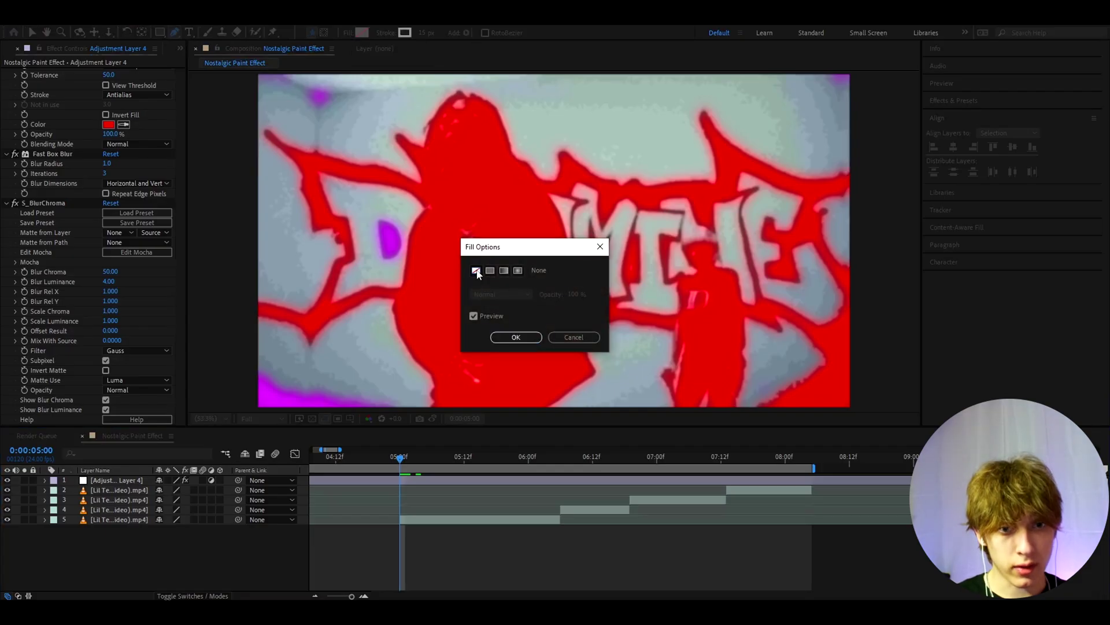
click(512, 337)
click(384, 33)
click(510, 341)
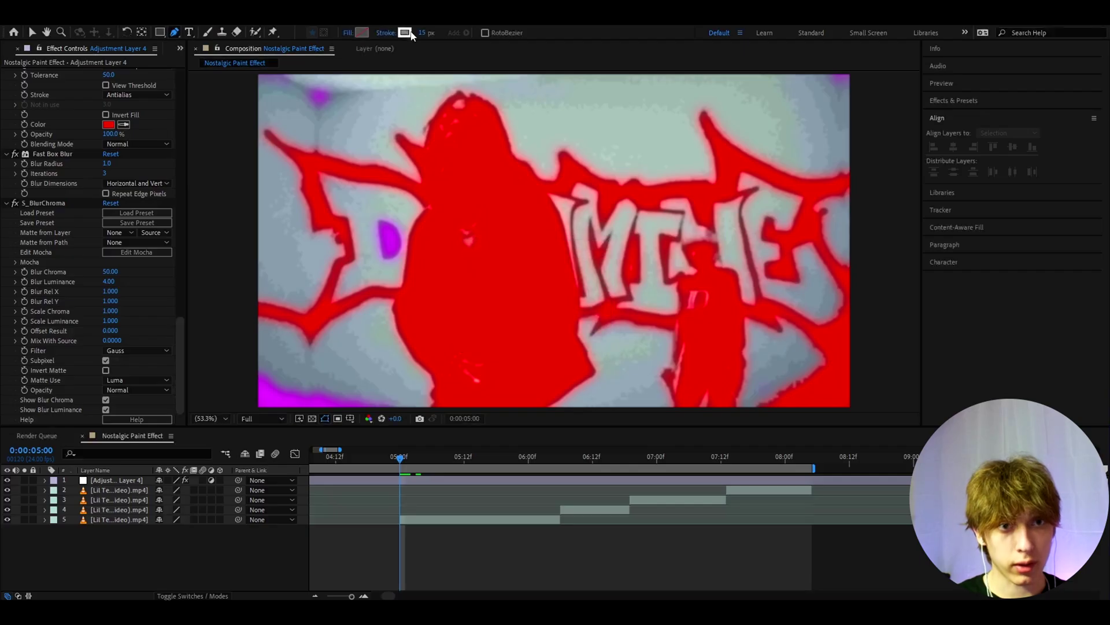
drag(391, 35, 417, 48)
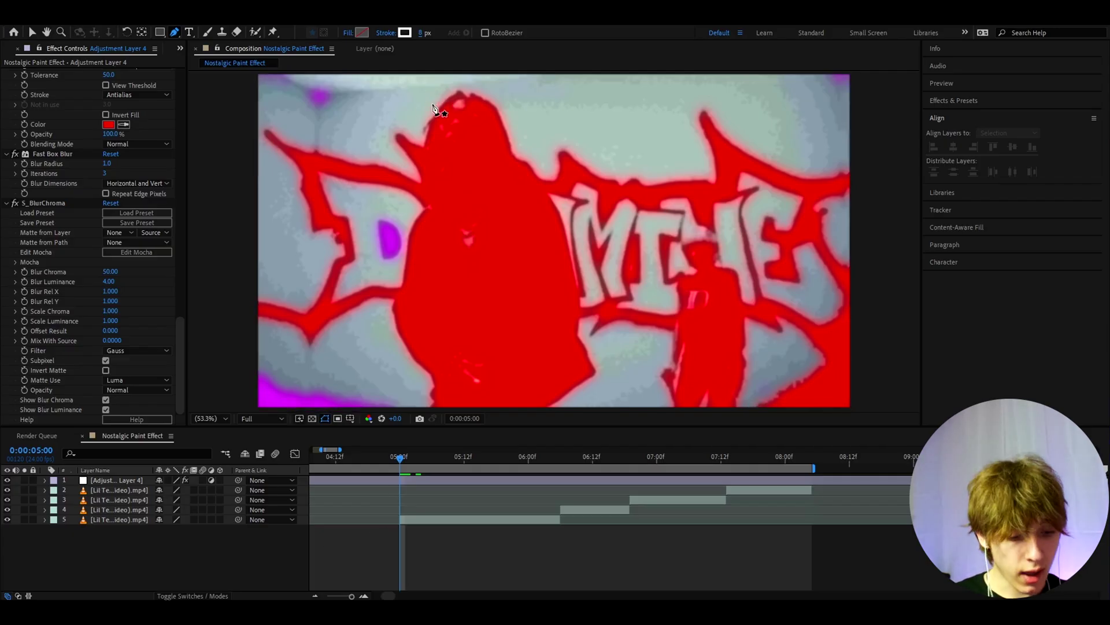
Start the jagged outline above the left figure and zig-zag it down the right side
click(432, 84)
click(441, 88)
click(459, 81)
click(466, 87)
click(487, 80)
click(499, 93)
click(508, 113)
click(531, 105)
click(518, 128)
click(532, 131)
click(516, 144)
click(537, 147)
click(535, 158)
click(546, 157)
Continue the spiky outline down the figure toward the bottom of the frame
click(546, 176)
click(559, 194)
click(583, 203)
click(570, 221)
click(576, 231)
click(590, 245)
click(580, 256)
click(588, 271)
click(581, 291)
click(593, 302)
click(587, 318)
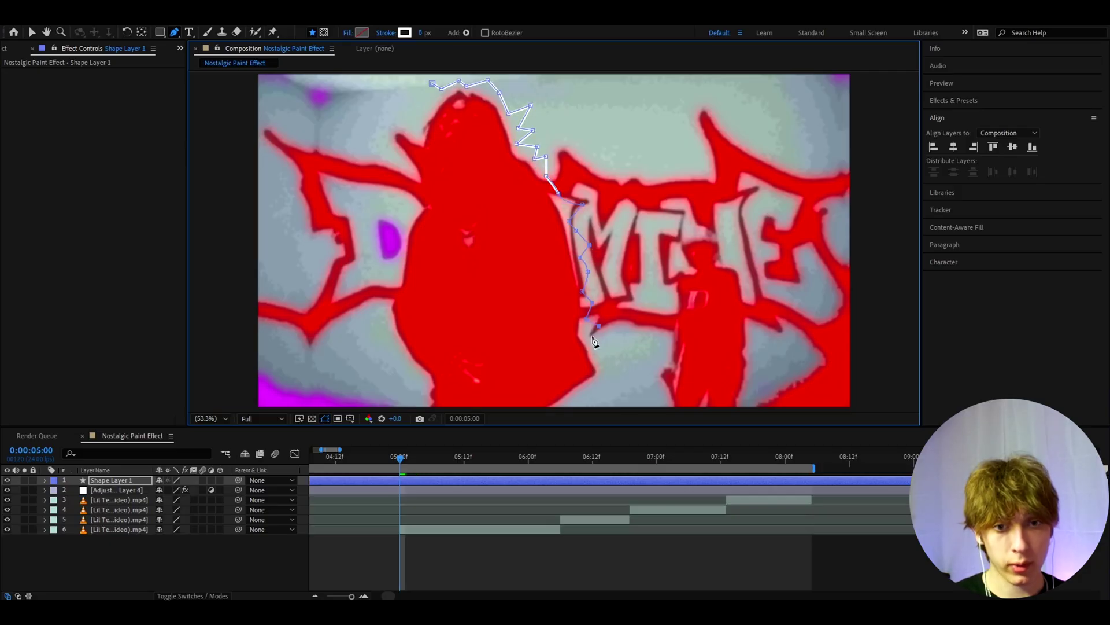
click(591, 335)
click(614, 364)
click(592, 372)
click(585, 390)
Zoom out, run the outline along the bottom edge and up the left side, closing the path
key(comma)
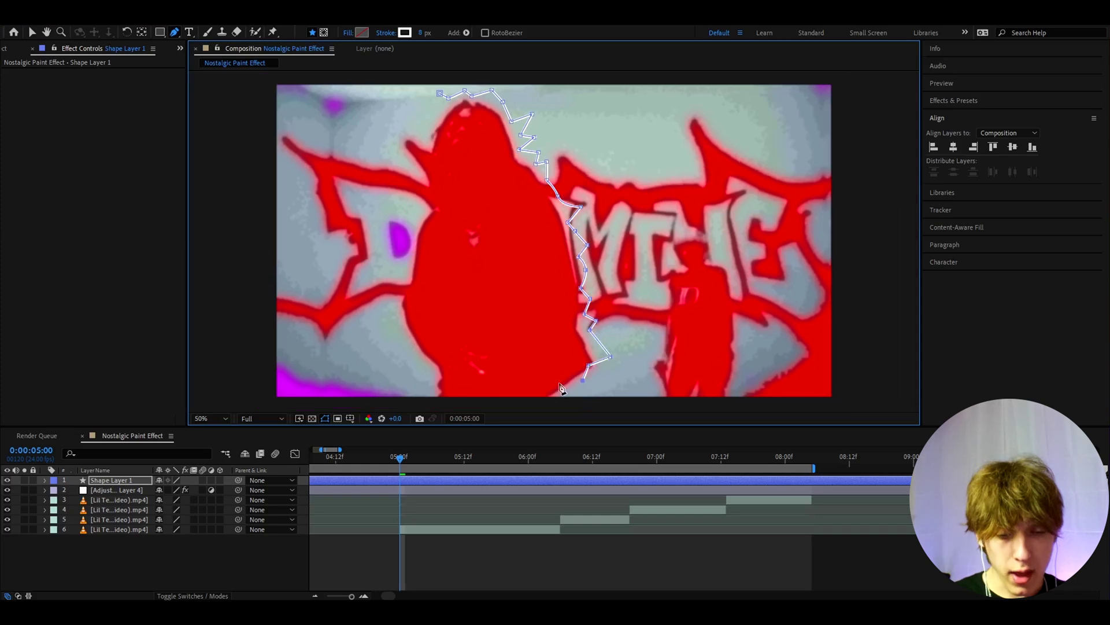
key(comma)
key(comma)
click(556, 319)
click(536, 328)
click(496, 328)
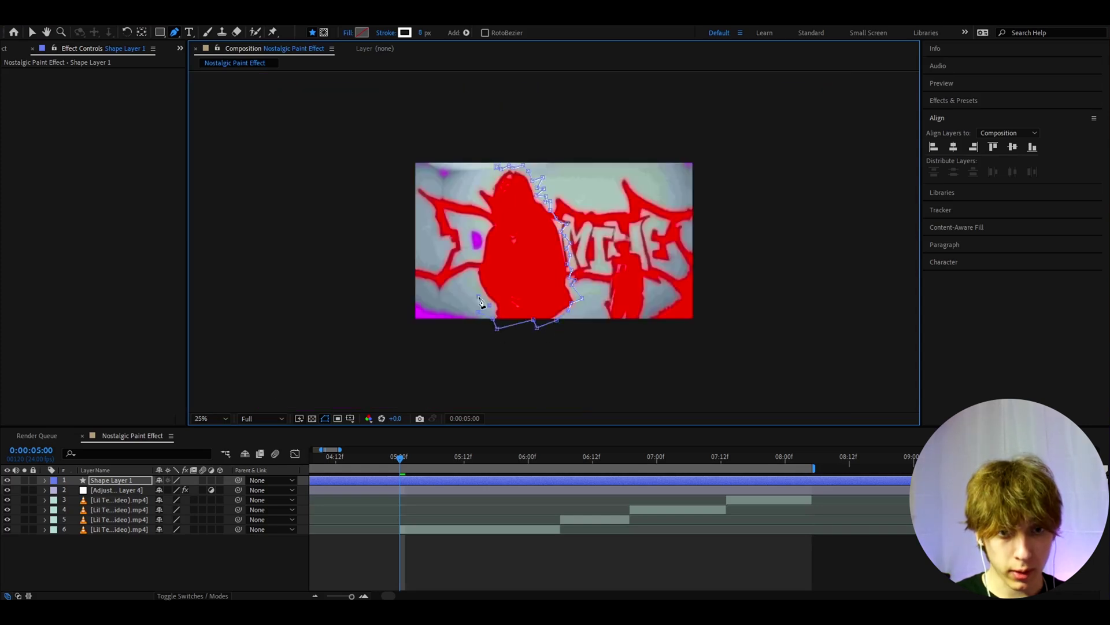
click(479, 300)
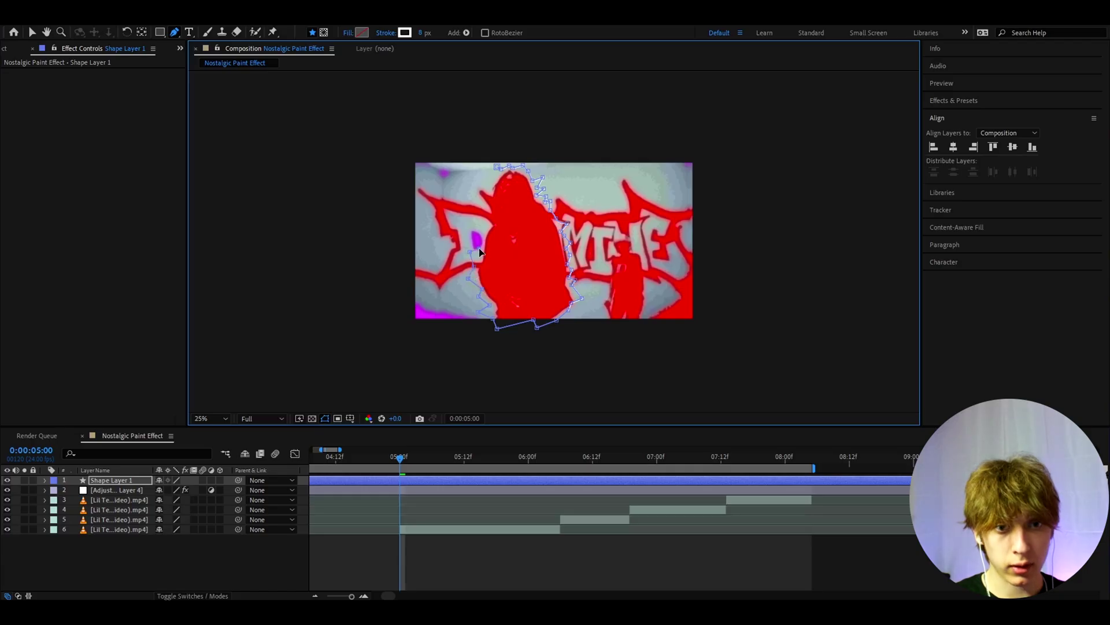
click(484, 186)
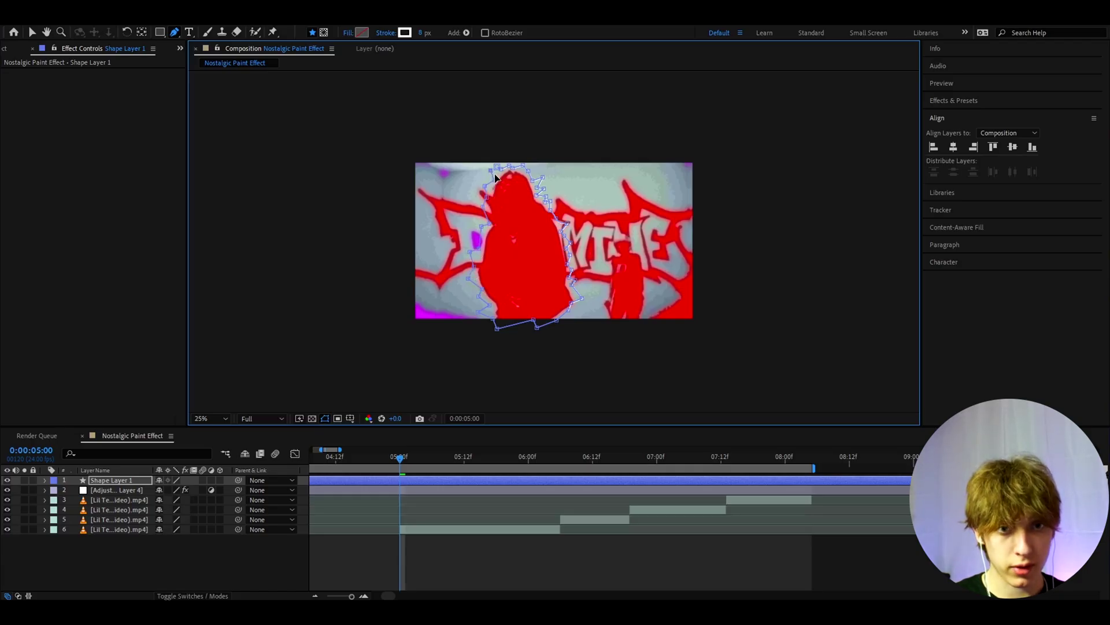
click(496, 176)
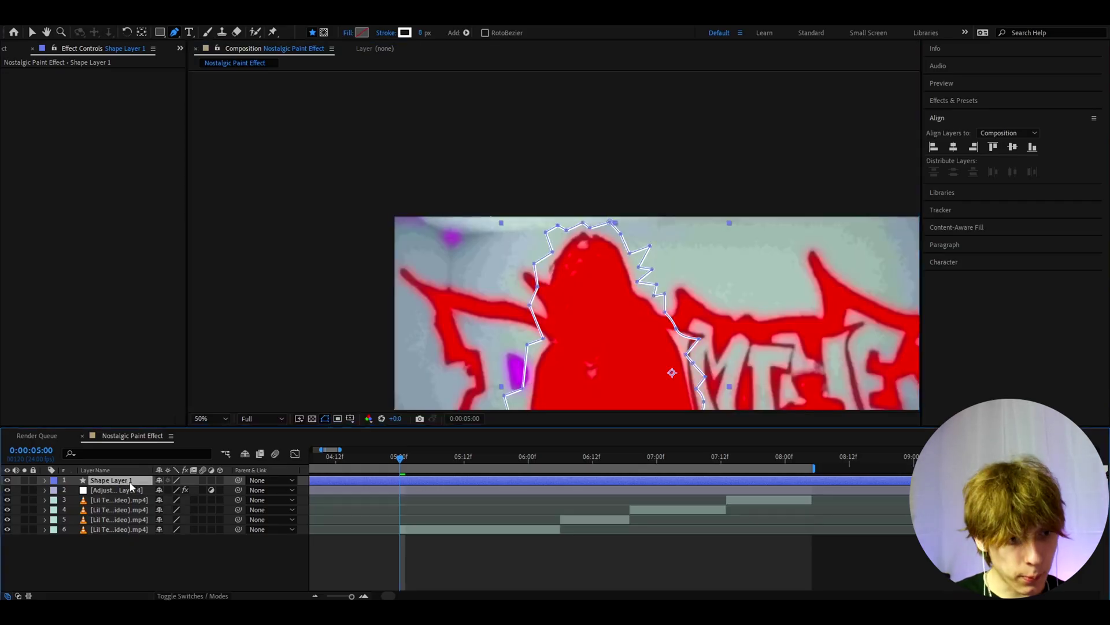
Move Shape Layer 1 below the adjustment layer and recentre the composition view
drag(122, 490, 122, 499)
drag(713, 354, 579, 224)
click(210, 418)
key(Escape)
scroll(240, 215, up, 1)
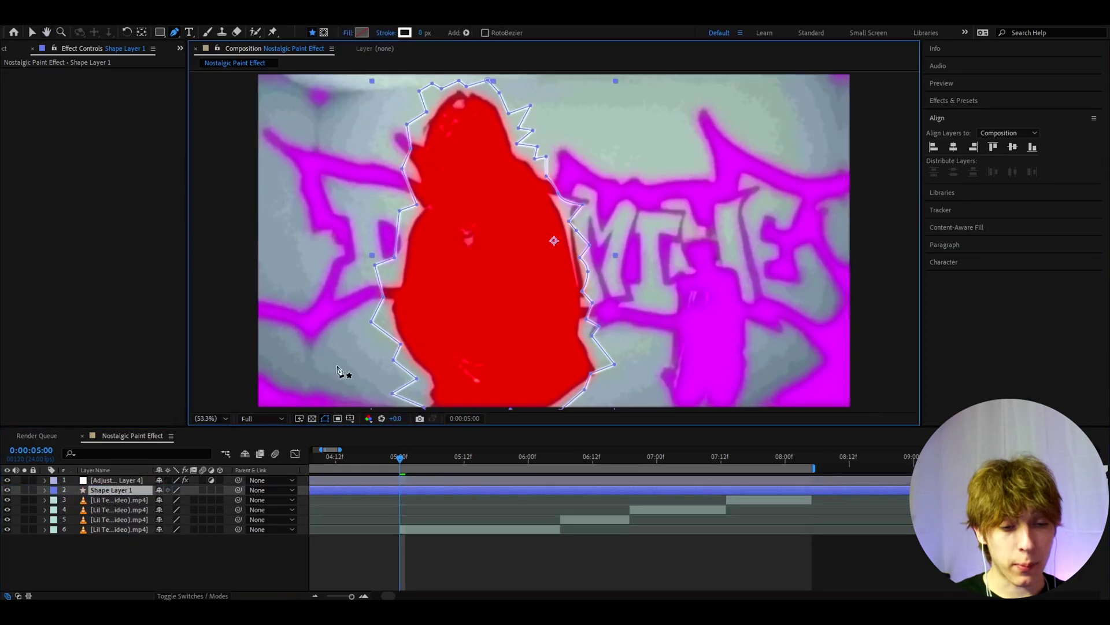
Switch off S_ShowBadColors on the adjustment layer to remove the magenta and restore normal colours
click(376, 480)
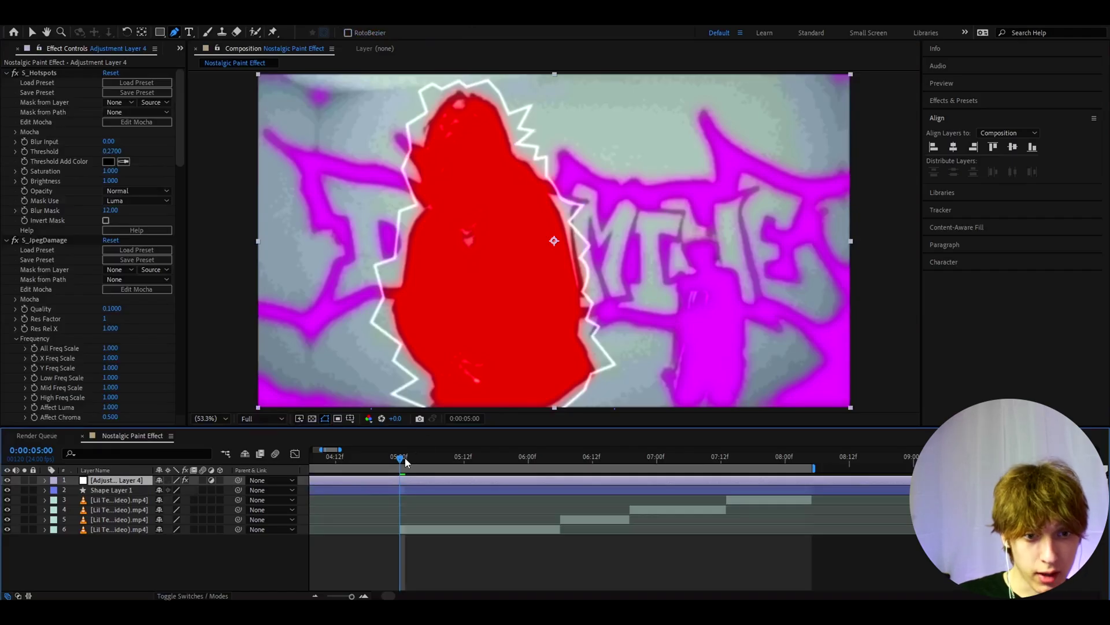
mouse_move(404, 464)
mouse_down()
mouse_move(412, 460)
mouse_move(401, 464)
mouse_up()
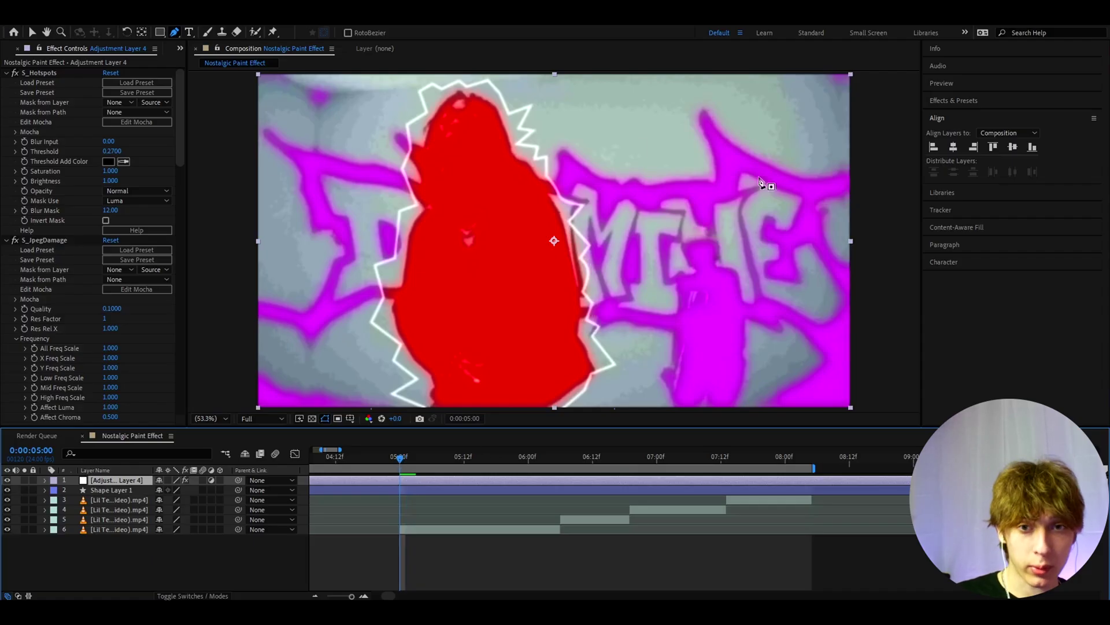
scroll(58, 199, down, 6)
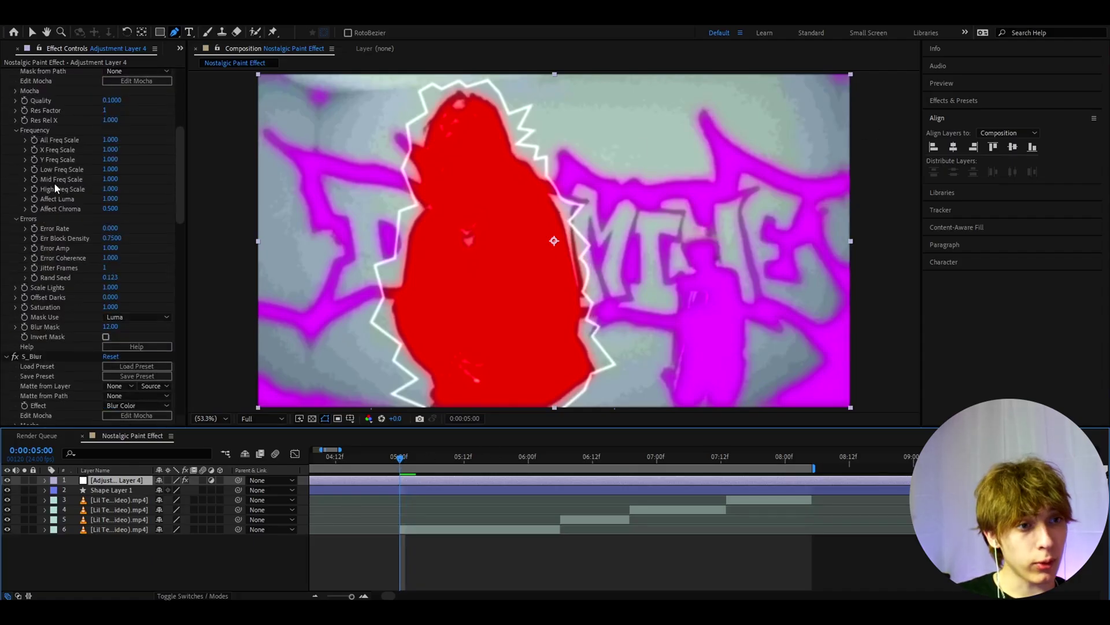
scroll(52, 182, down, 9)
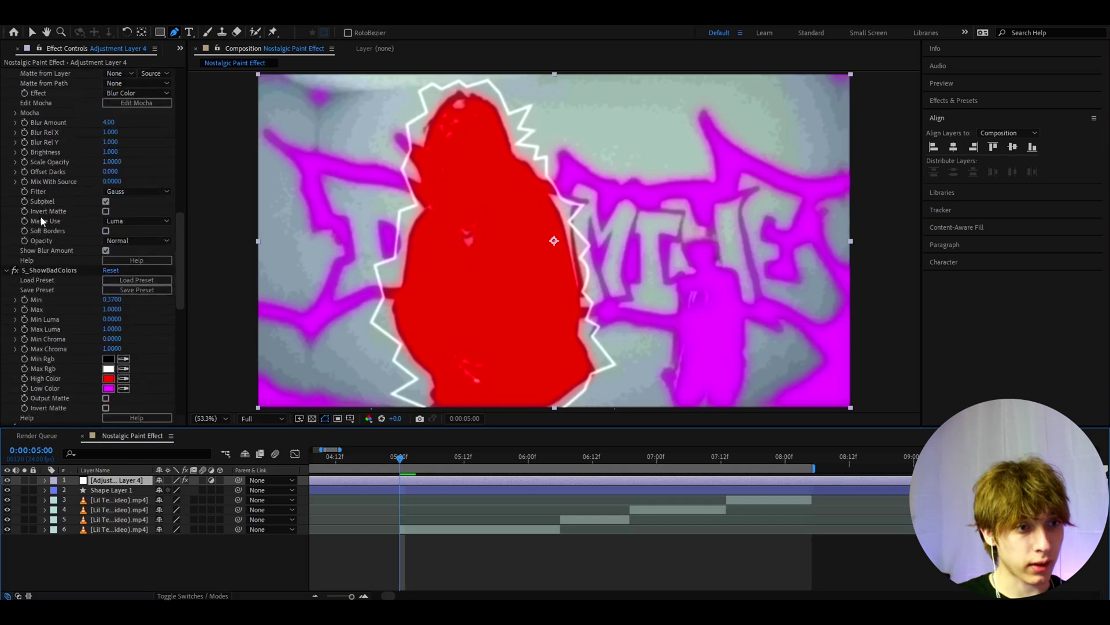
click(14, 270)
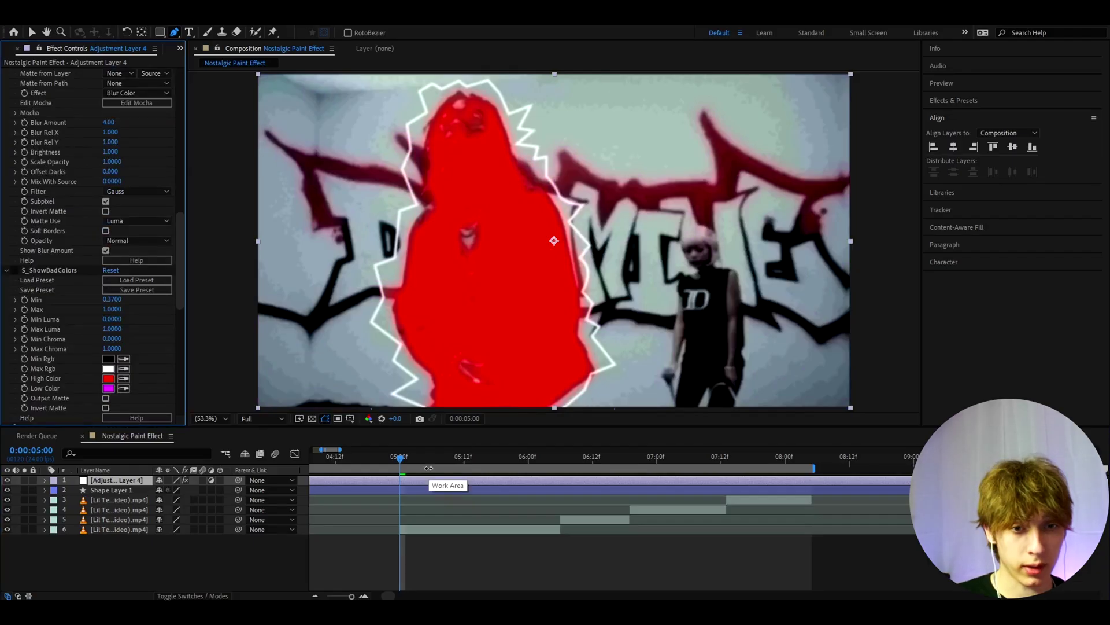
scroll(469, 289, up, 2)
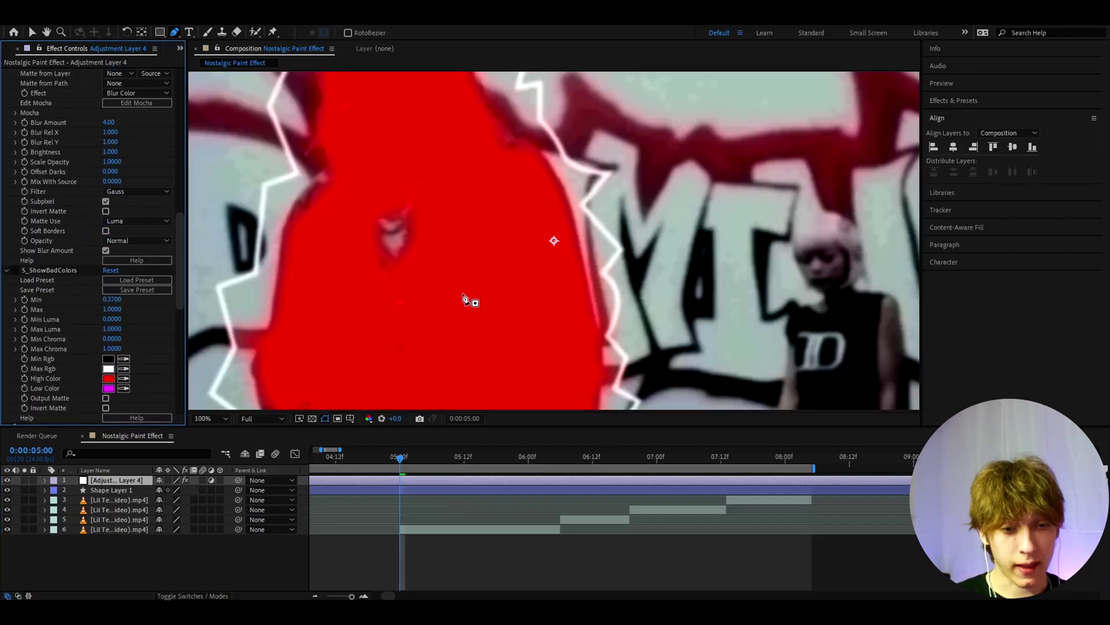
scroll(469, 290, down, 2)
click(210, 418)
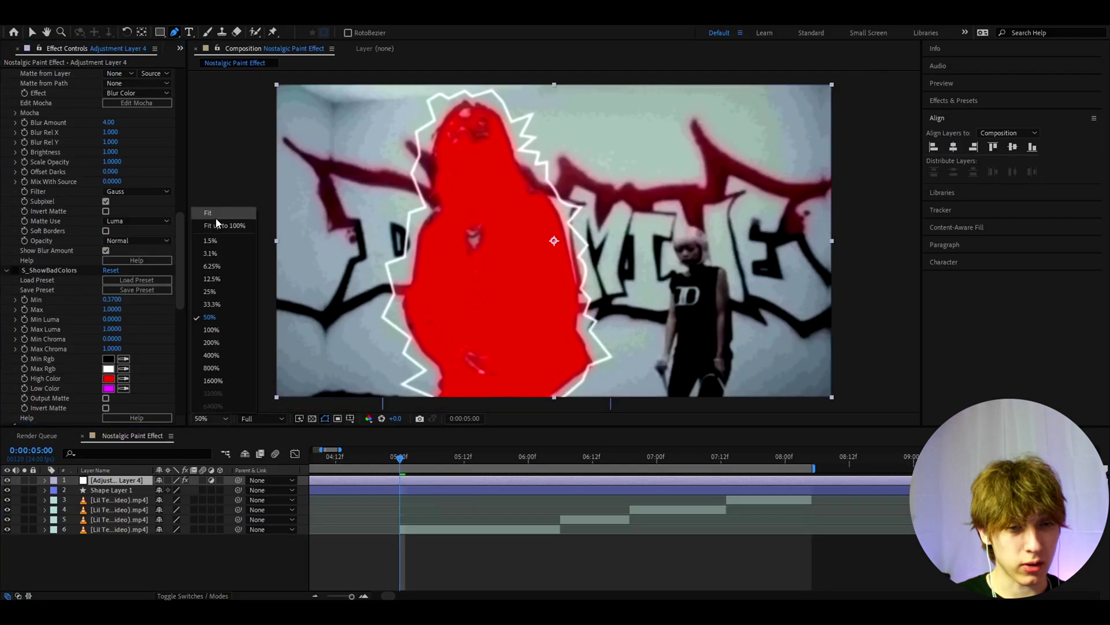
Draw a zigzag spike path with the Pen tool above and beside the wall
click(226, 218)
click(406, 536)
click(609, 110)
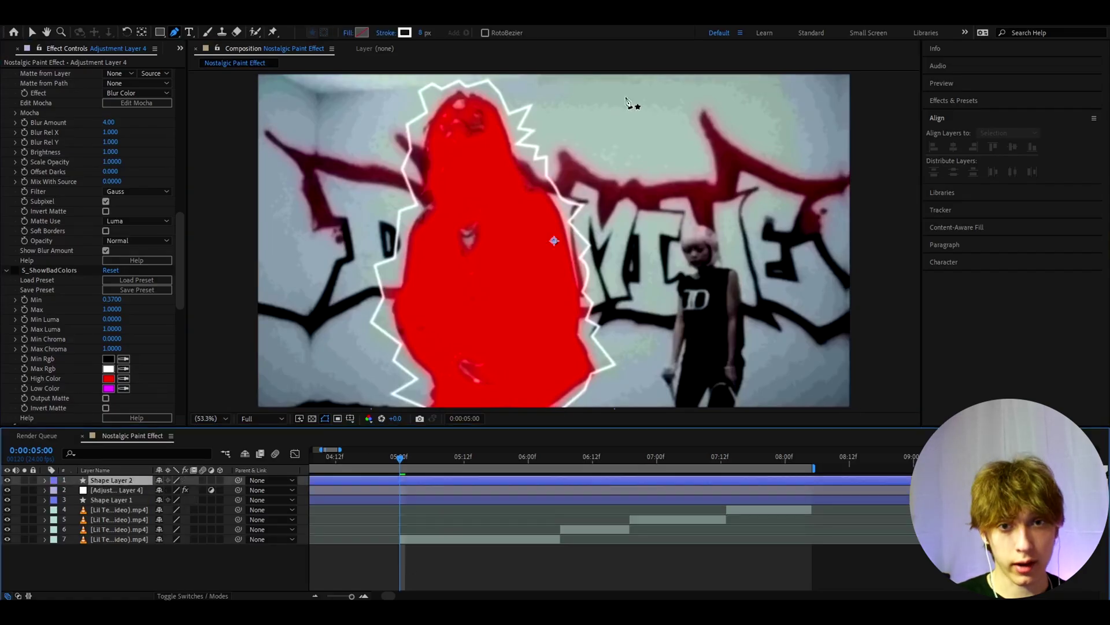
click(631, 92)
click(622, 115)
click(646, 108)
click(621, 130)
click(672, 134)
click(625, 150)
click(657, 156)
click(608, 177)
click(672, 170)
click(625, 185)
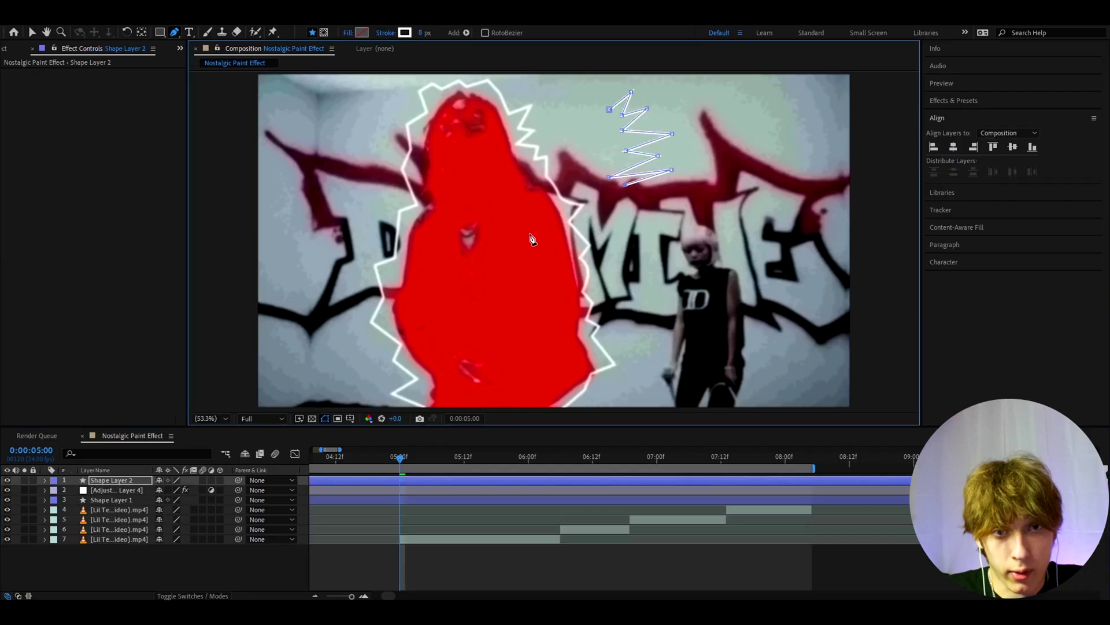
Make the zigzag stroke red FF0000 and place its layer below the adjustment layer
click(404, 32)
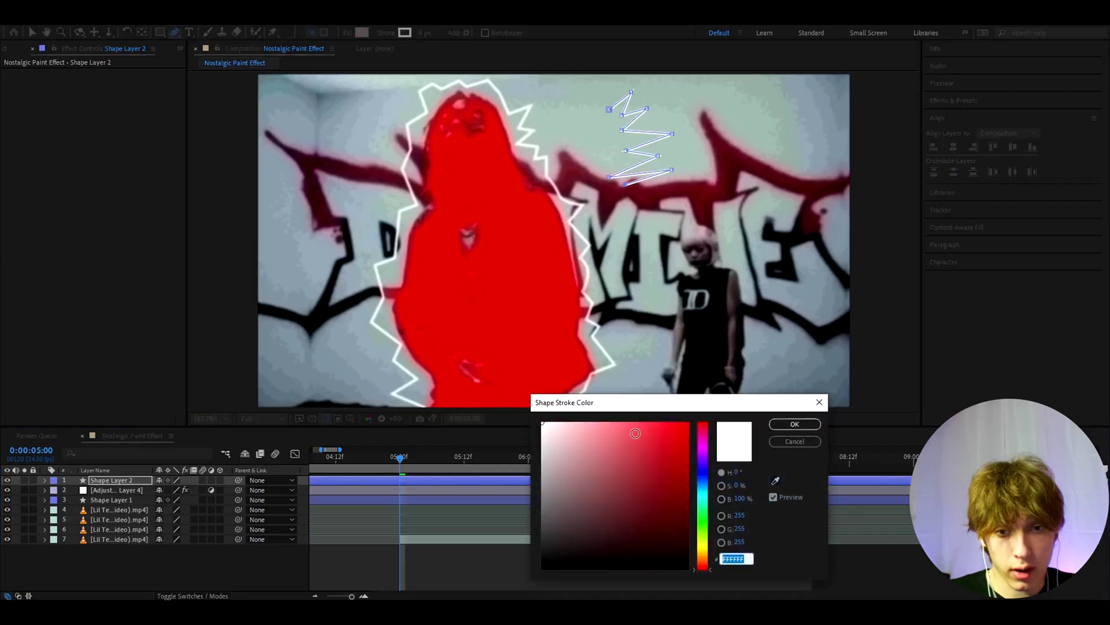
click(688, 425)
drag(139, 480, 137, 492)
click(411, 561)
Draw a second spike doodle on a new layer and move it below the adjustment layer
scroll(554, 240, down, 3)
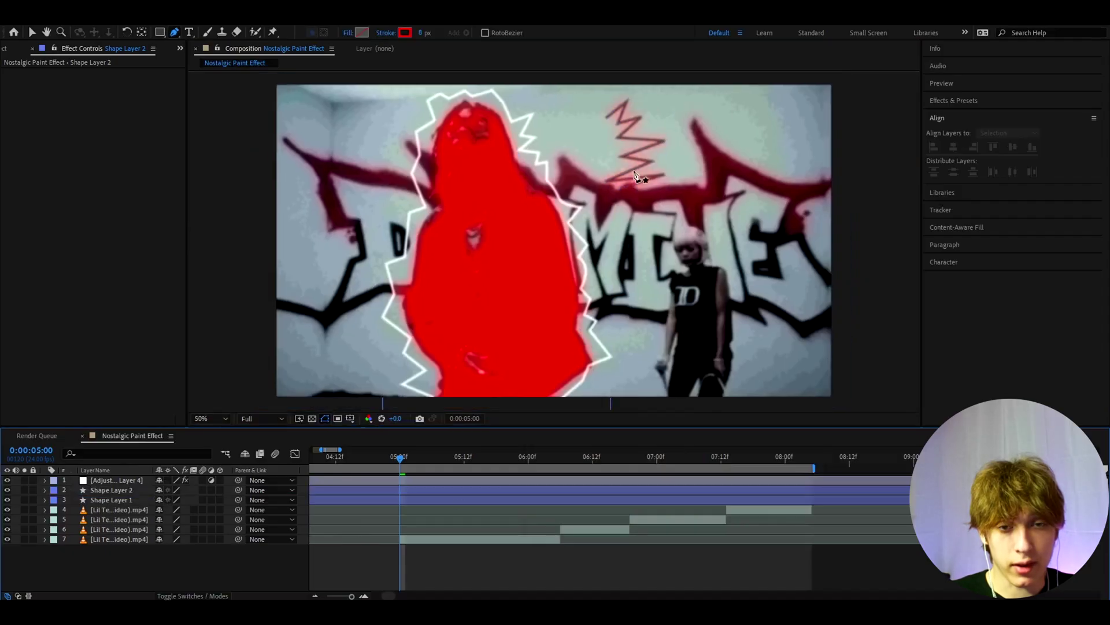
scroll(381, 302, up, 2)
click(211, 418)
click(218, 225)
click(368, 97)
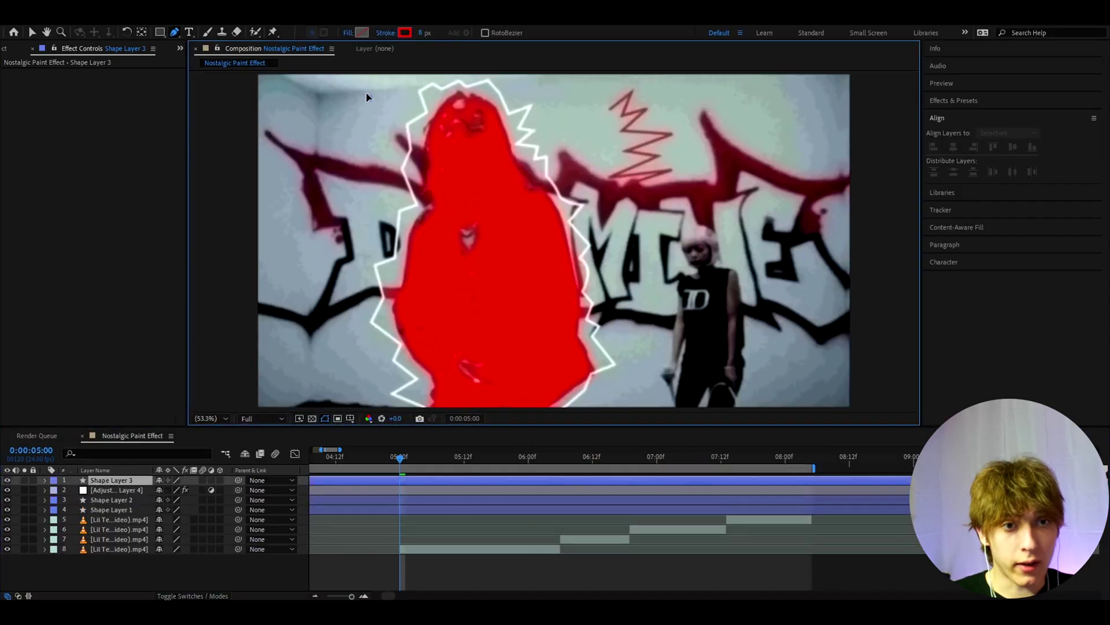
click(356, 124)
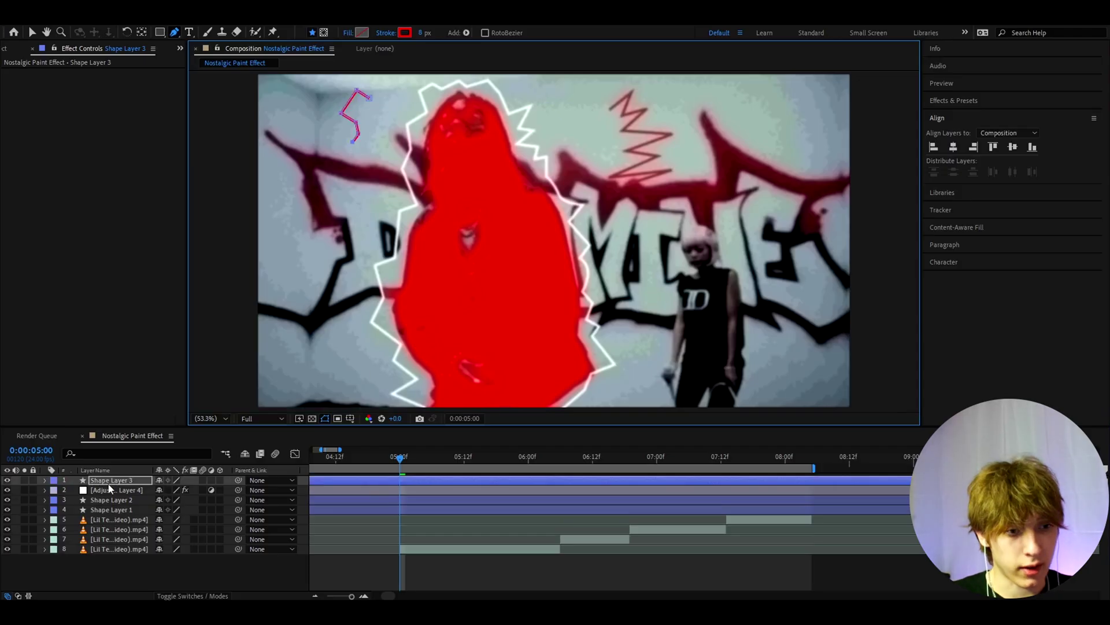
drag(110, 487, 110, 495)
Start a third spike doodle on a fresh layer and preview the doodles in motion
key(ctrl+shift+a)
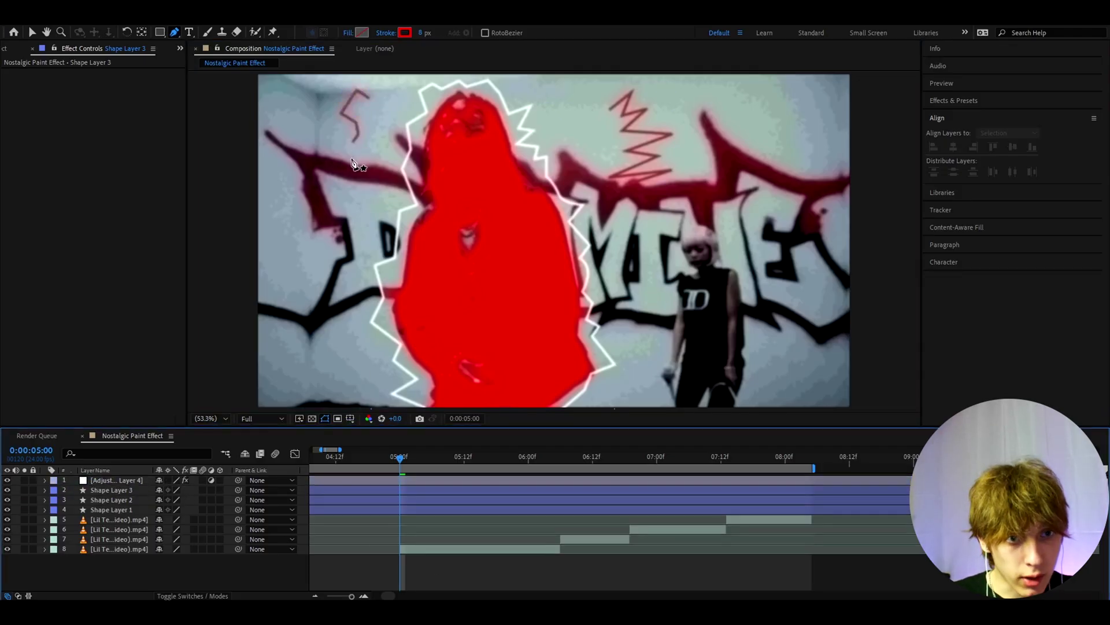
click(351, 158)
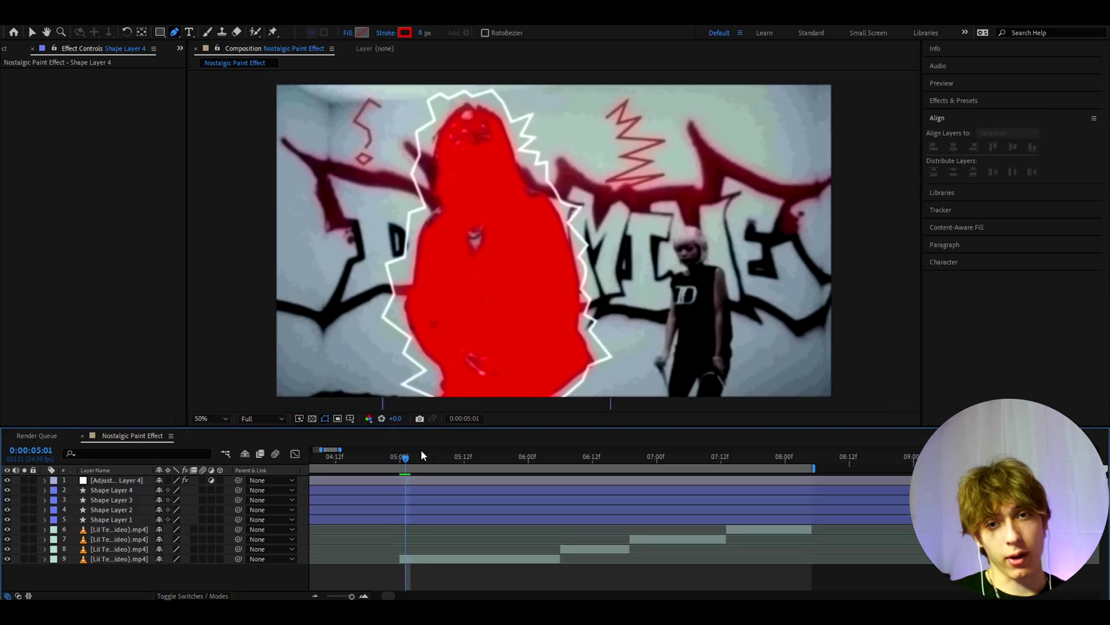
drag(421, 456, 400, 474)
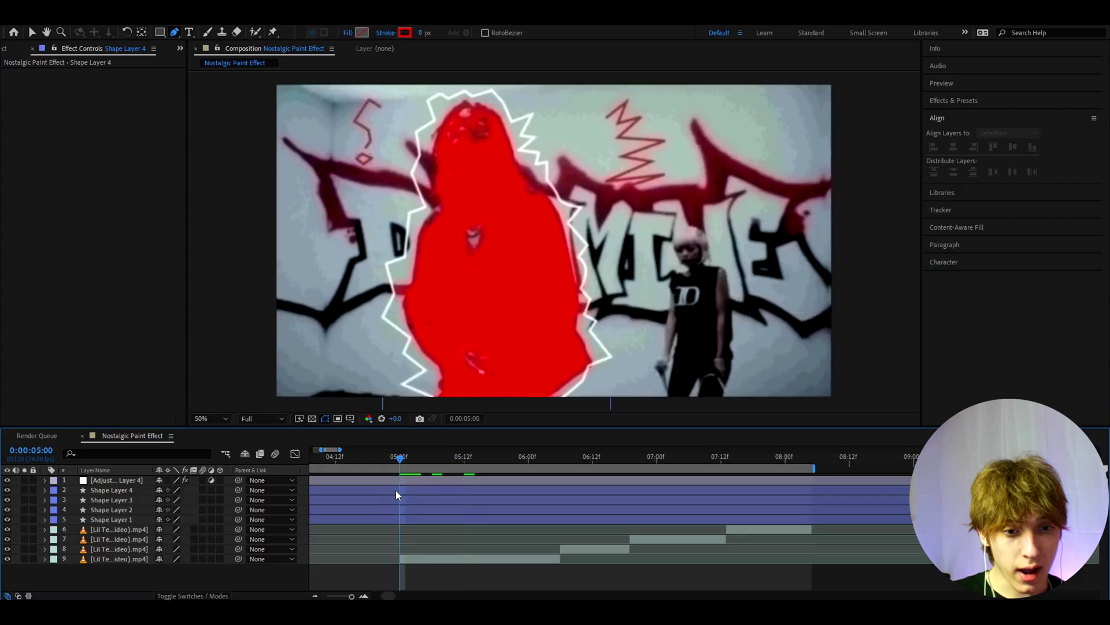
Add a new adjustment layer and rename Adjustment Layer 4 to 'paint'
click(395, 490)
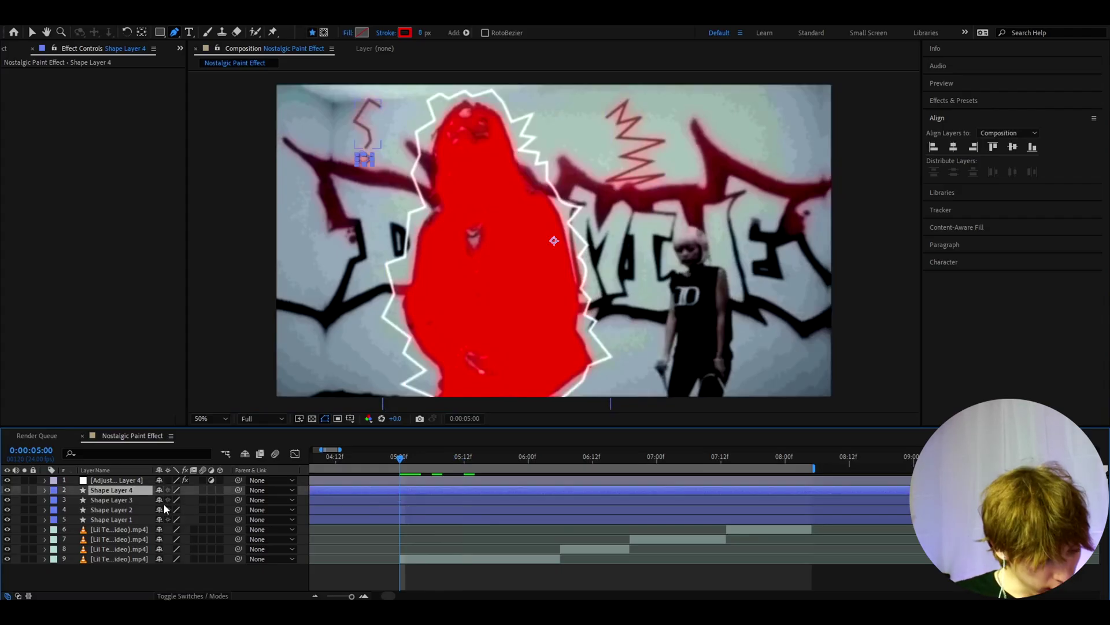
key(ctrl+alt+y)
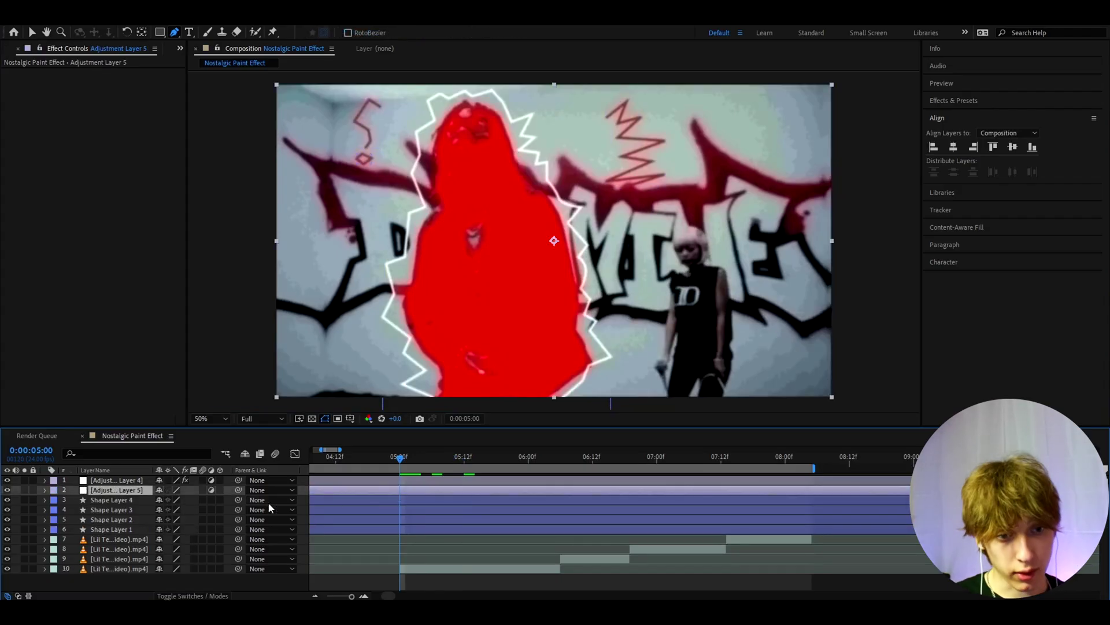
click(118, 480)
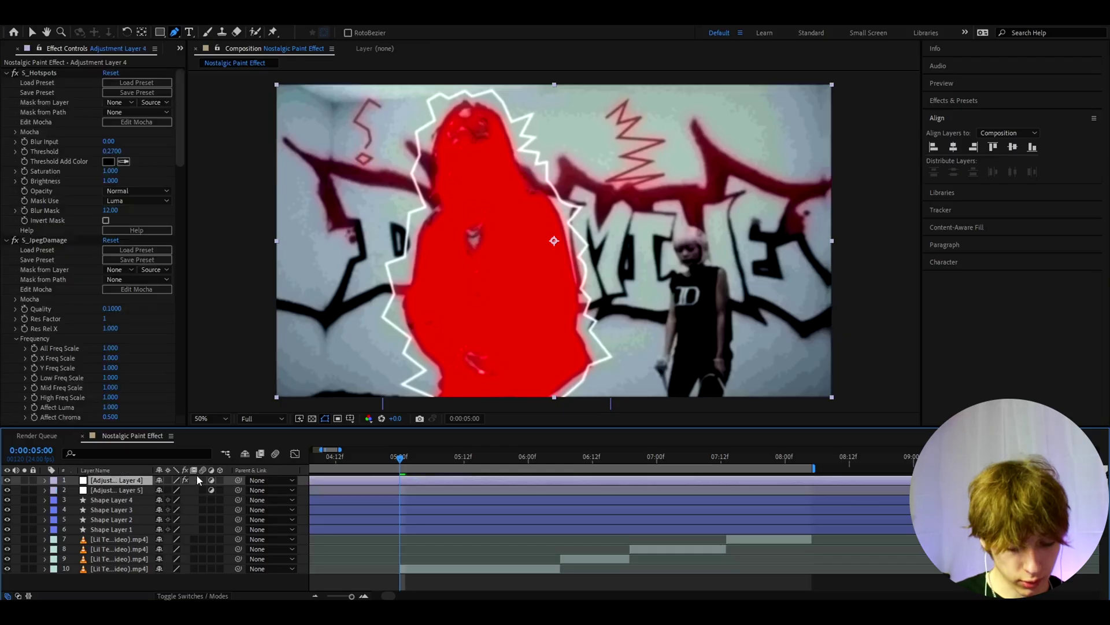
key(Return)
text(pai)
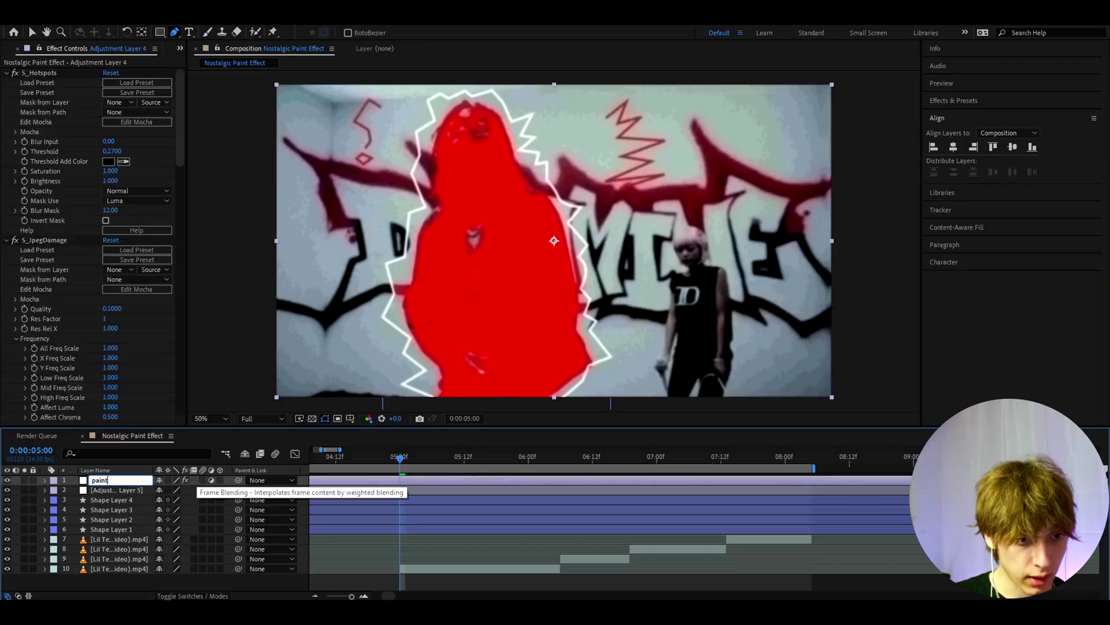
text(nt)
key(Return)
Rename the new adjustment layer to 'fps'
click(119, 490)
key(Return)
text(fps)
key(Return)
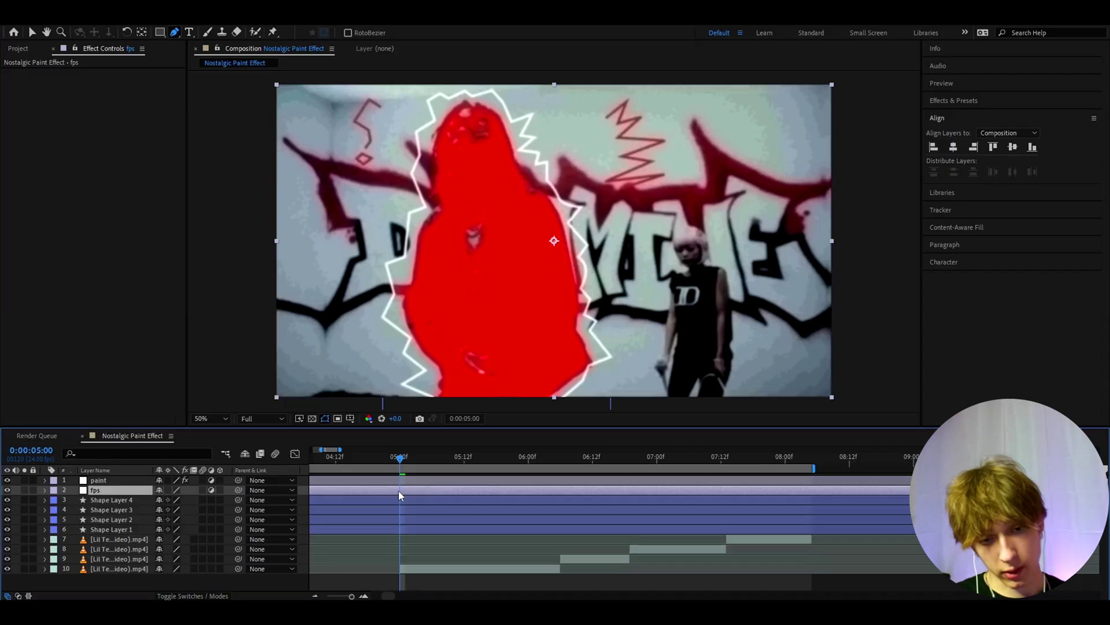
Apply Posterize Time to the fps layer with its Frame Rate set to 8
key(ctrl+space)
text(pos)
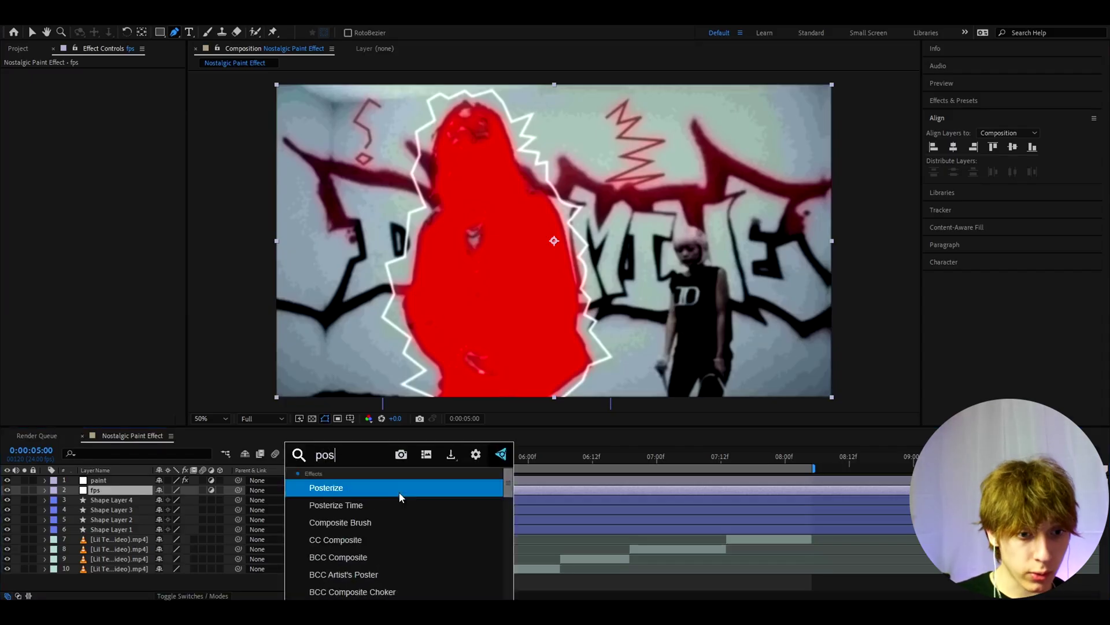
click(374, 498)
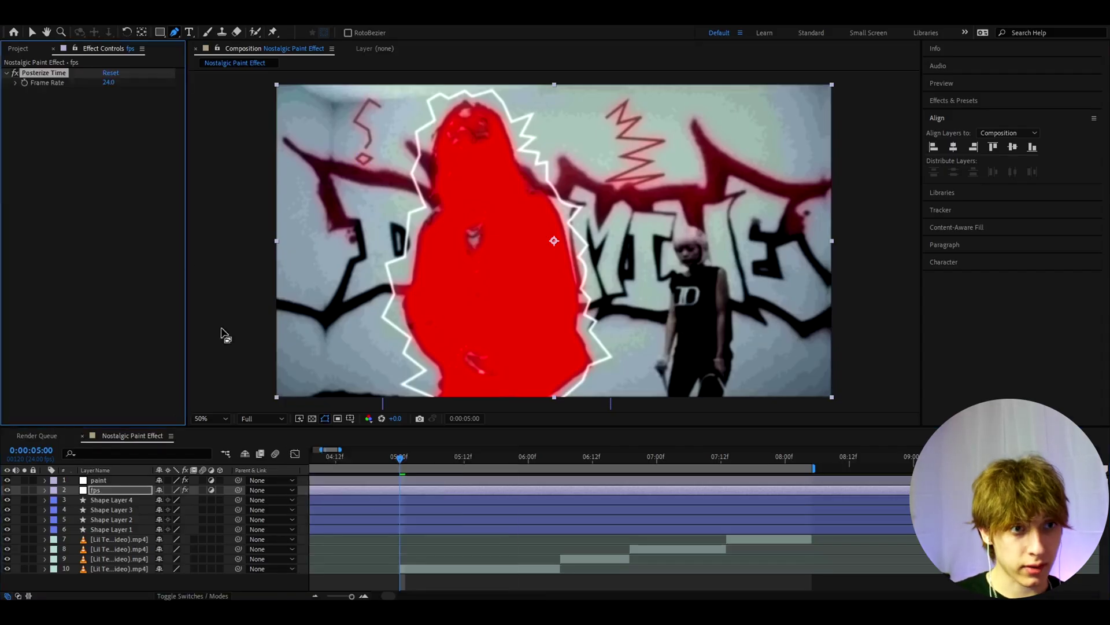
click(110, 82)
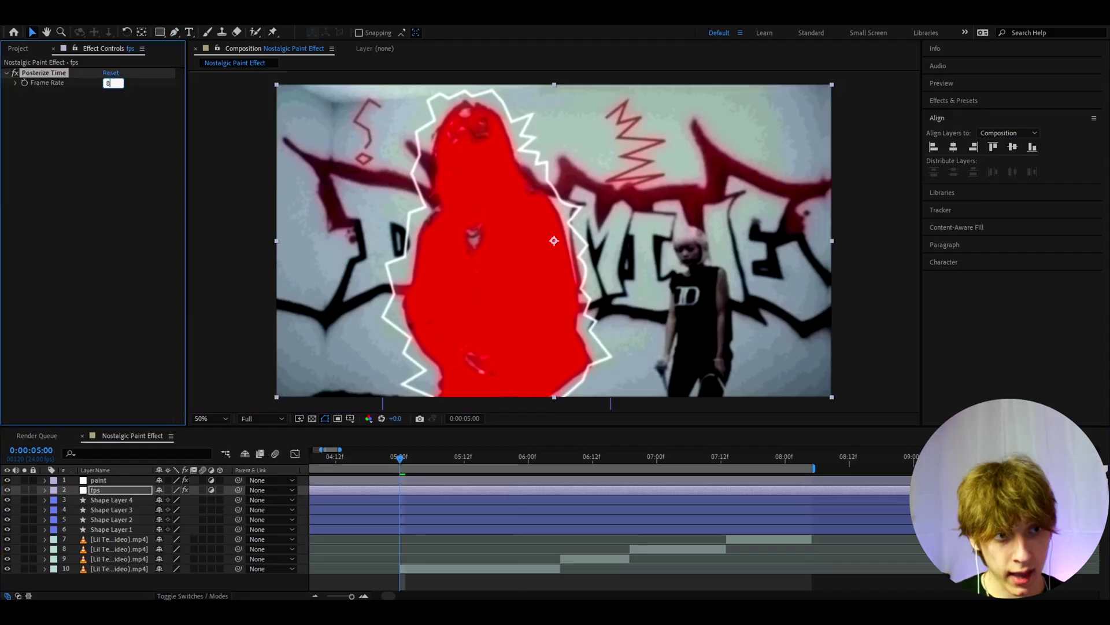
key(Return)
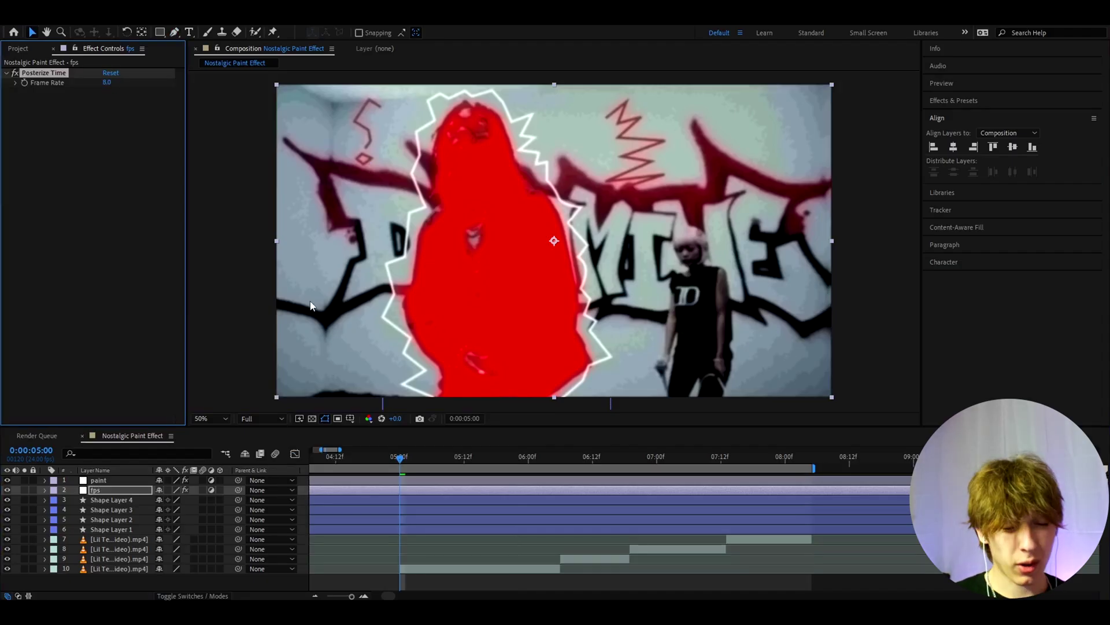
click(383, 491)
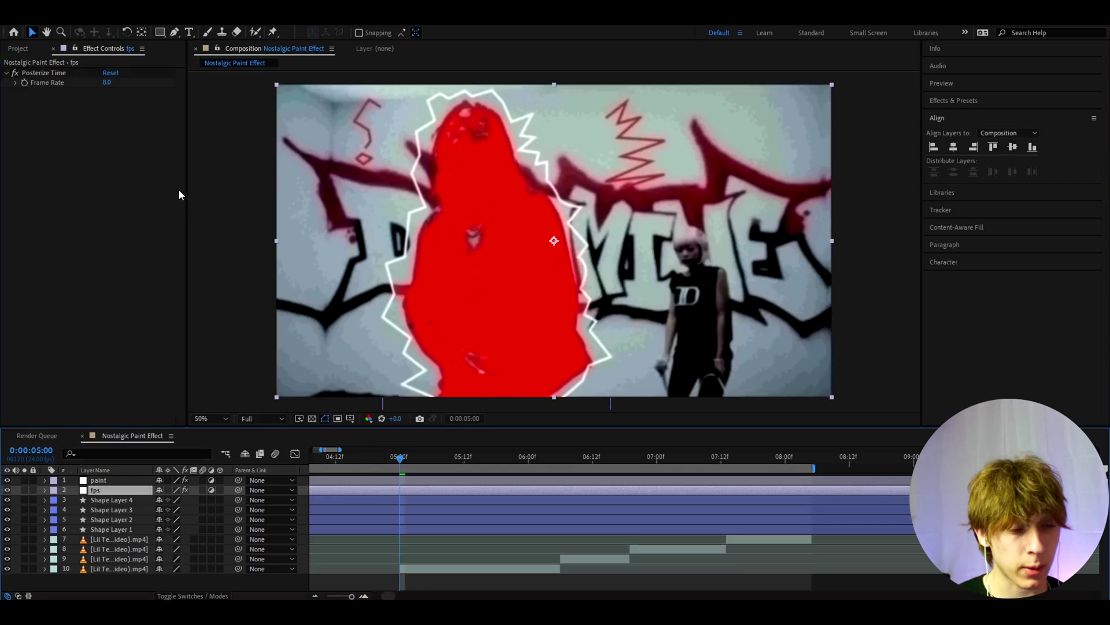
click(55, 74)
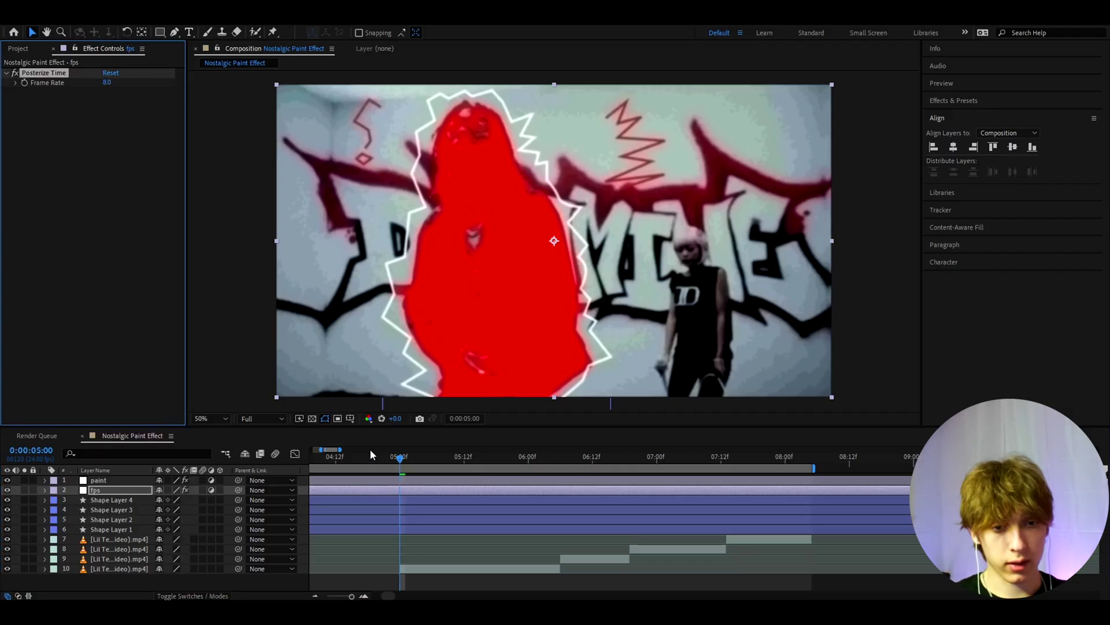
Split Shape Layer 4 at 0:00:05:03, delete the later part, then select Shape Layers 2 and 1
scroll(430, 484, up, 5)
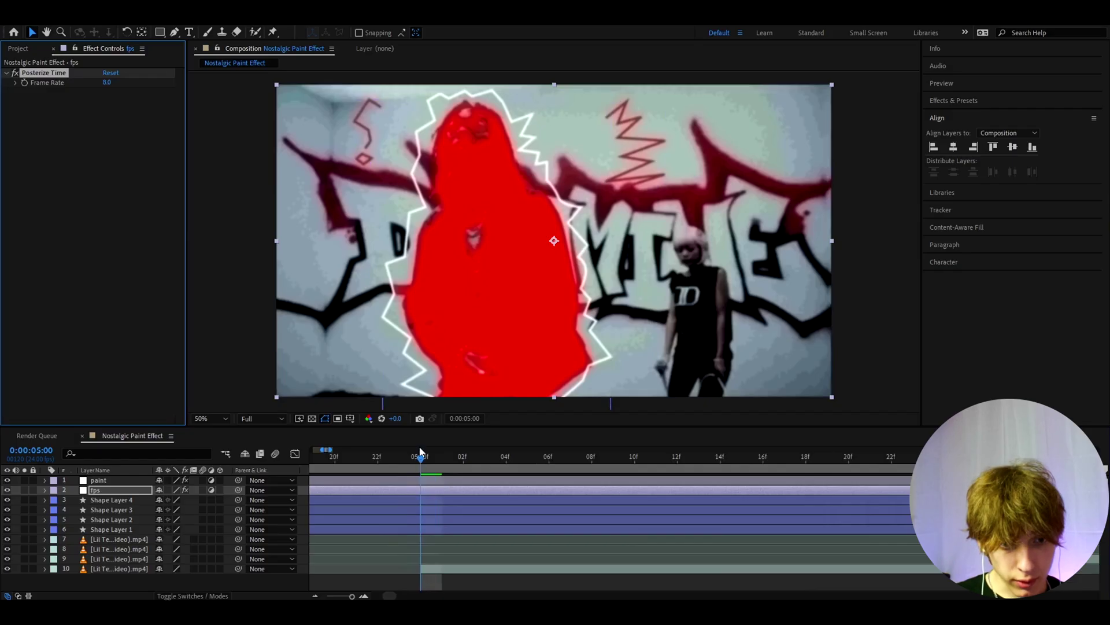
drag(423, 457, 476, 466)
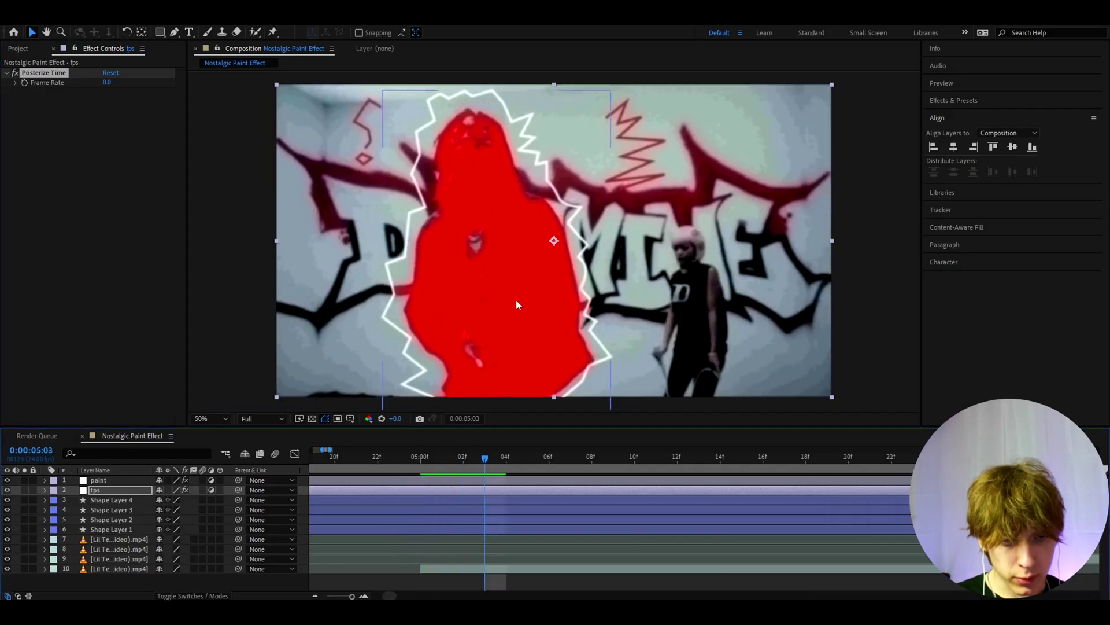
click(469, 499)
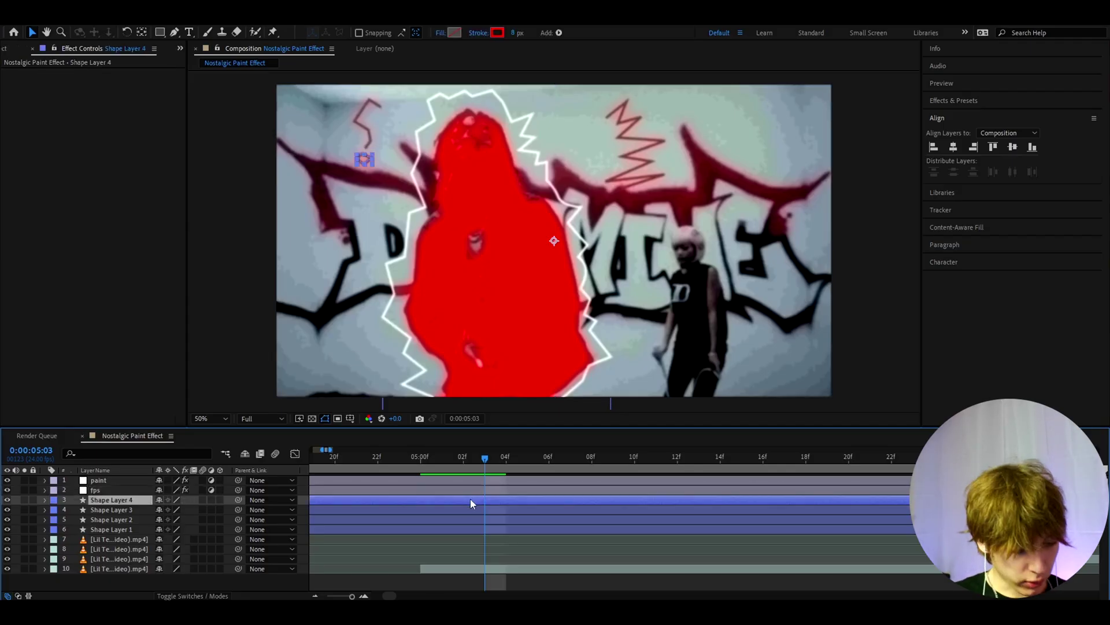
key(ctrl+shift+d)
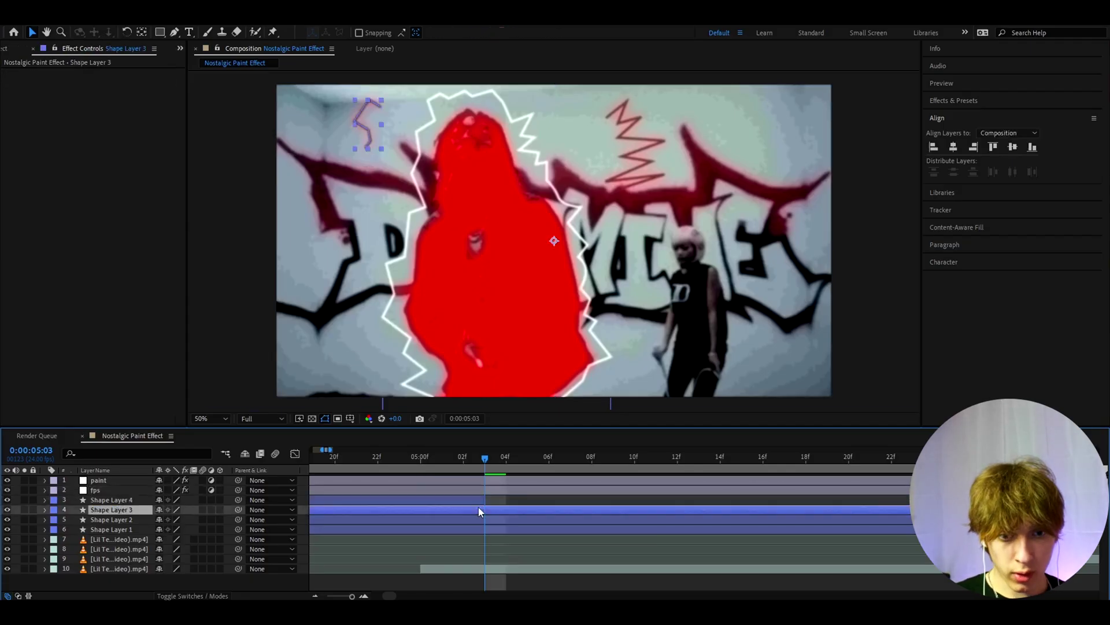
key(Delete)
click(484, 516)
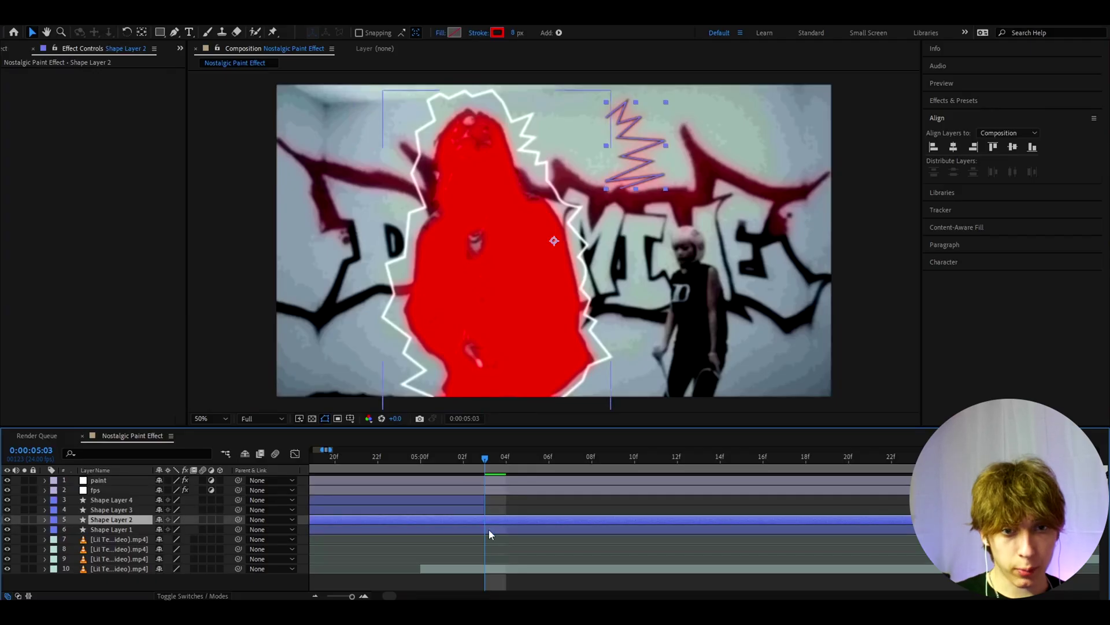
click(488, 529)
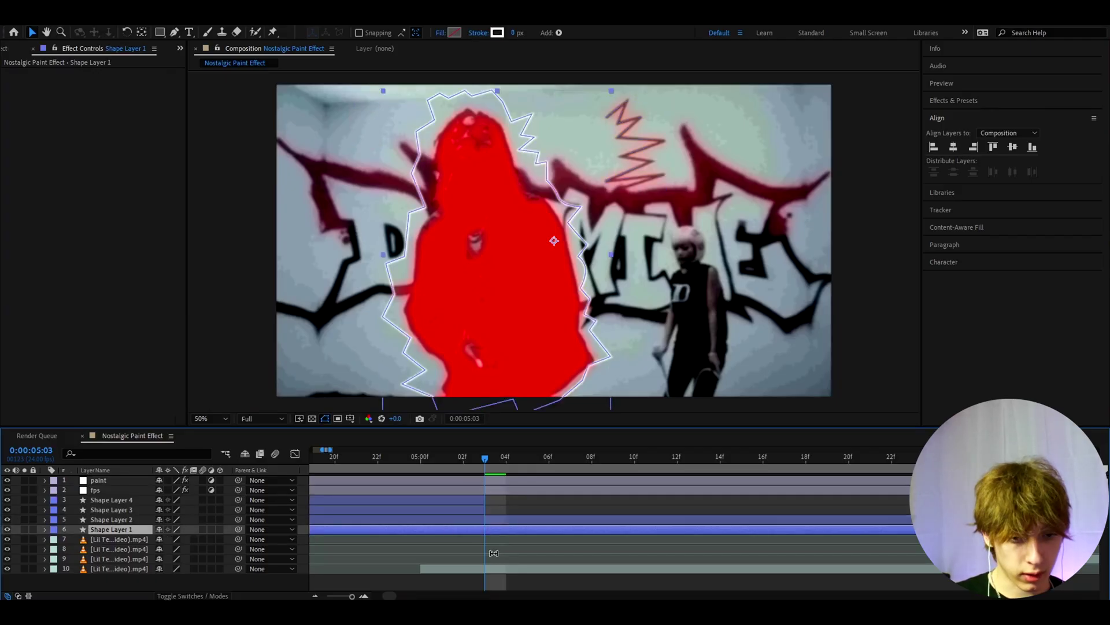
Split Shape Layer 1 and enlarge the new lightning piece to about 120%, tilted 8°
key(ctrl+shift+d)
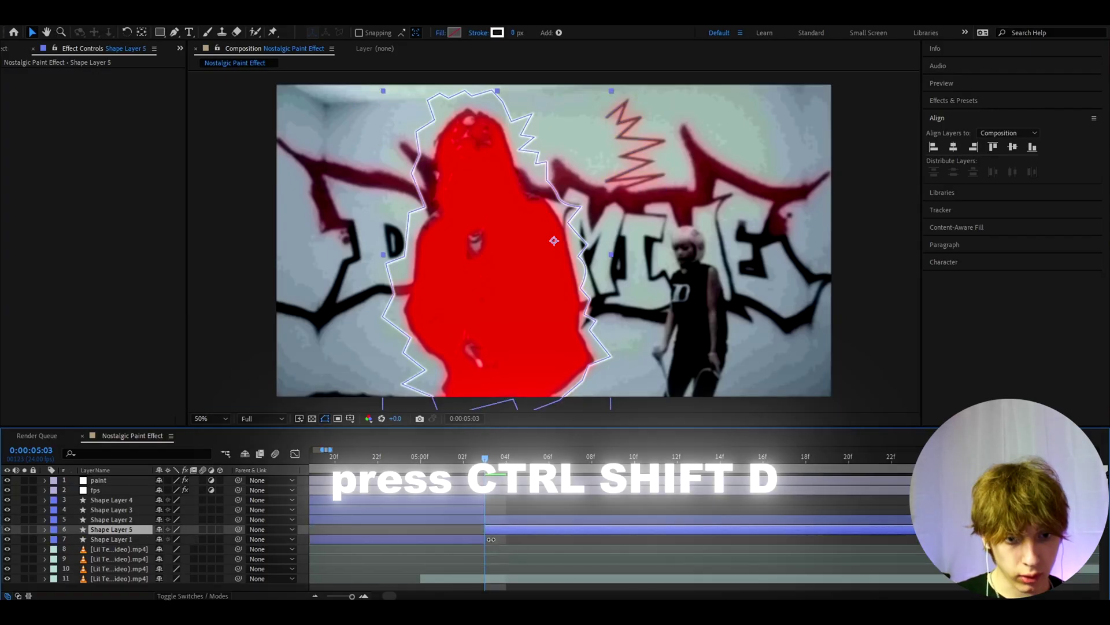
key(s)
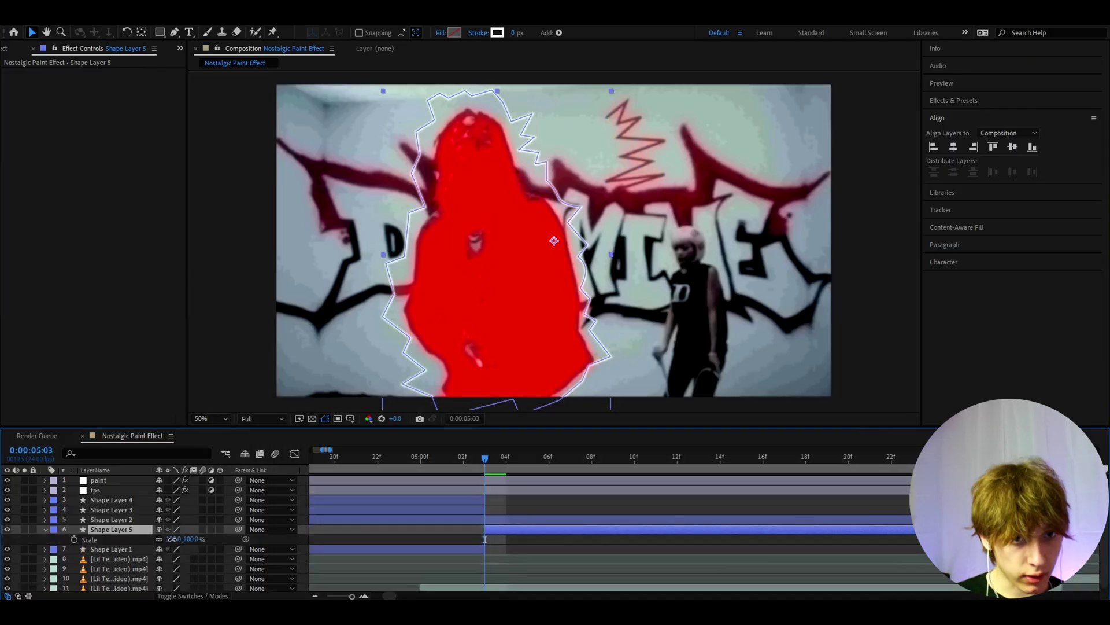
mouse_move(173, 539)
mouse_down()
mouse_move(182, 539)
mouse_move(161, 539)
mouse_up()
drag(483, 232, 466, 214)
key(r)
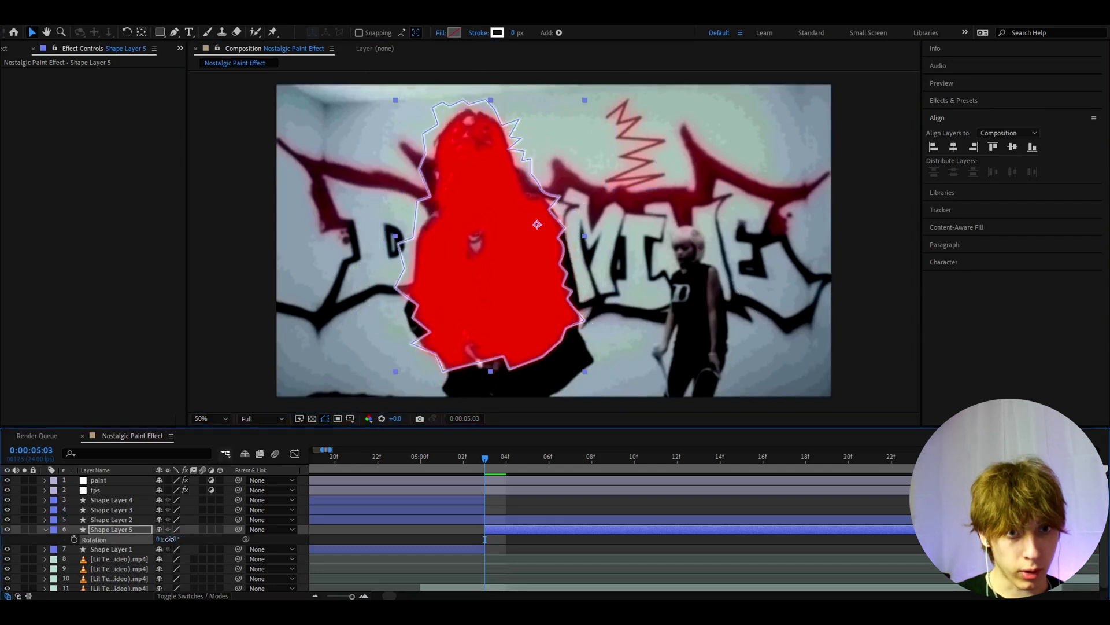
drag(168, 539, 171, 539)
key(ctrl+z)
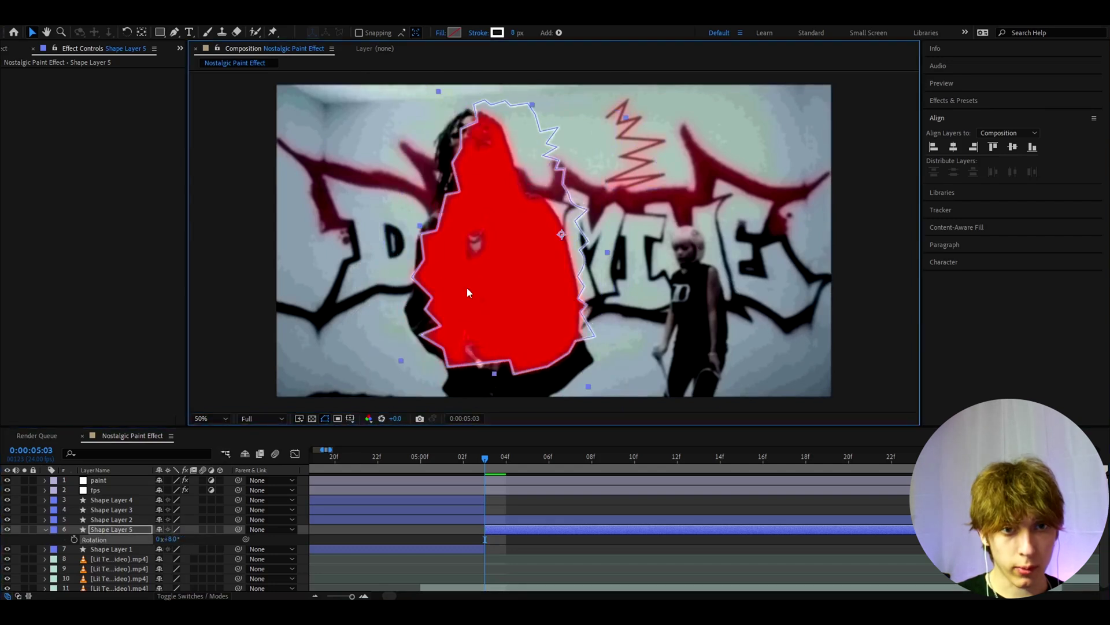
Split Shape Layer 2 and shift the red zigzag left onto the lightning
click(486, 519)
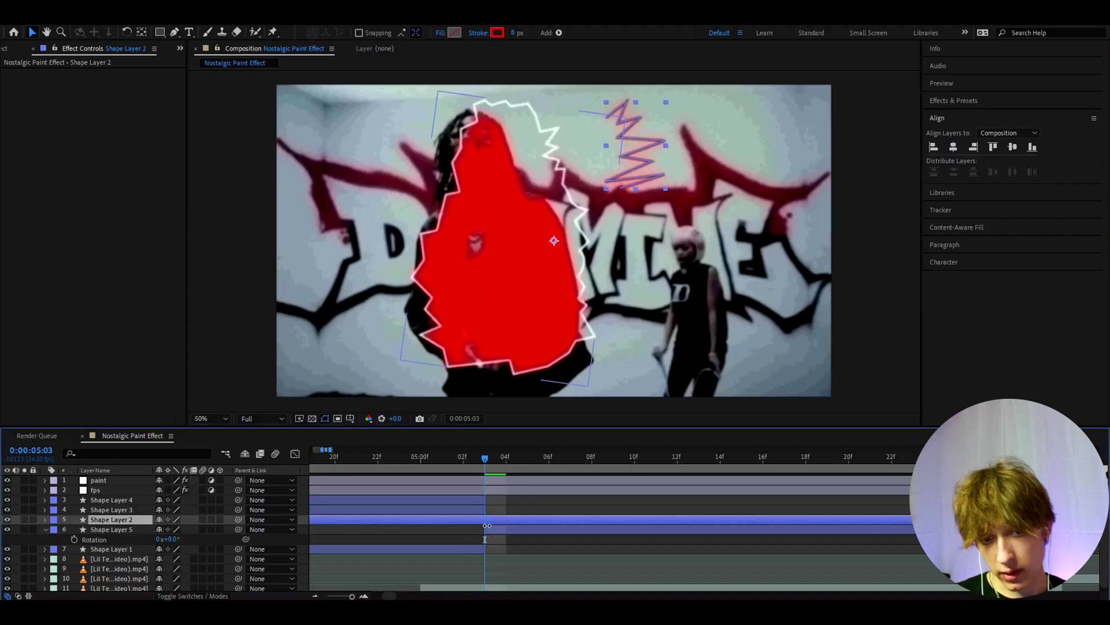
key(ctrl+shift+d)
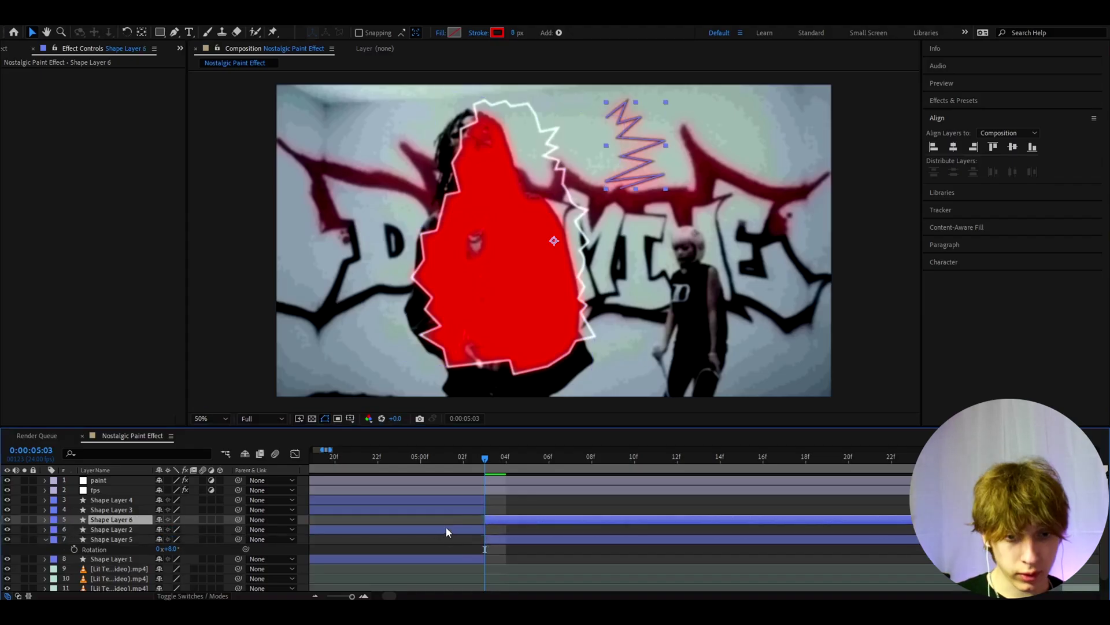
drag(609, 152, 534, 157)
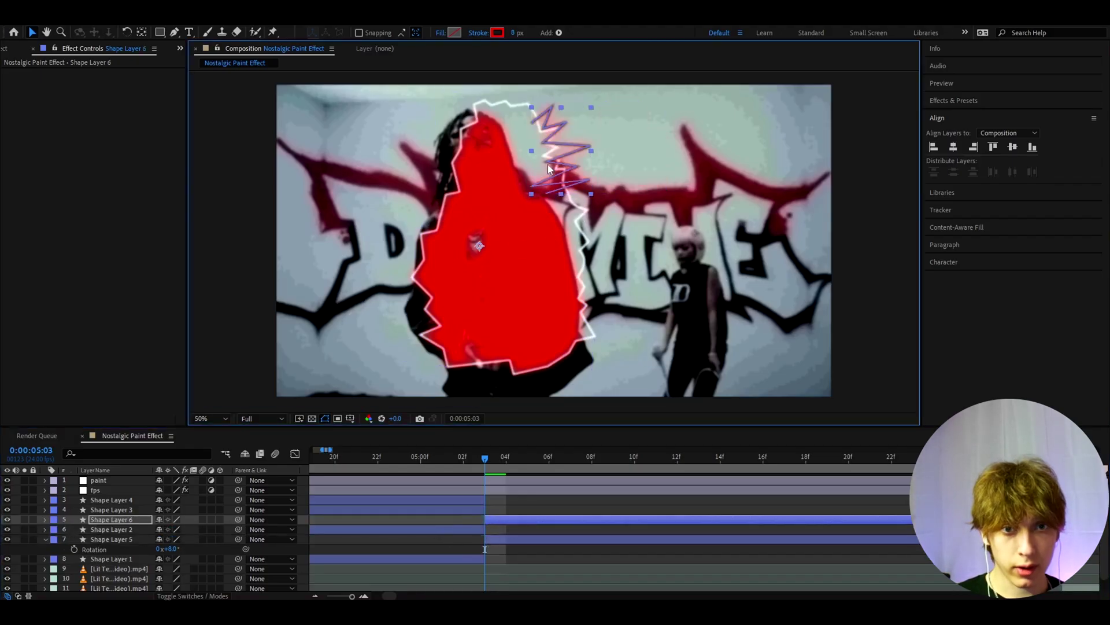
Draw a jagged outline with the Pen tool down the left side of the frame
click(512, 504)
click(174, 32)
click(367, 133)
click(378, 175)
click(430, 147)
click(387, 116)
click(335, 117)
click(354, 179)
click(308, 208)
click(409, 229)
click(336, 236)
click(317, 300)
click(428, 299)
click(337, 368)
click(409, 356)
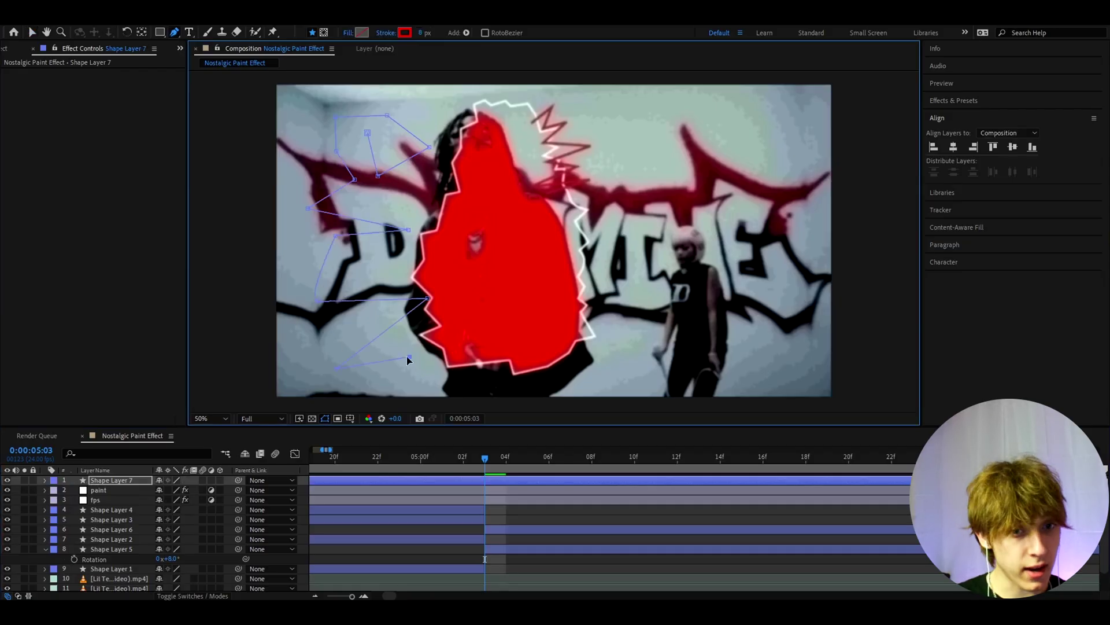
Give the outline a white stroke, move its layer to fifth, and split it at the current frame
click(406, 32)
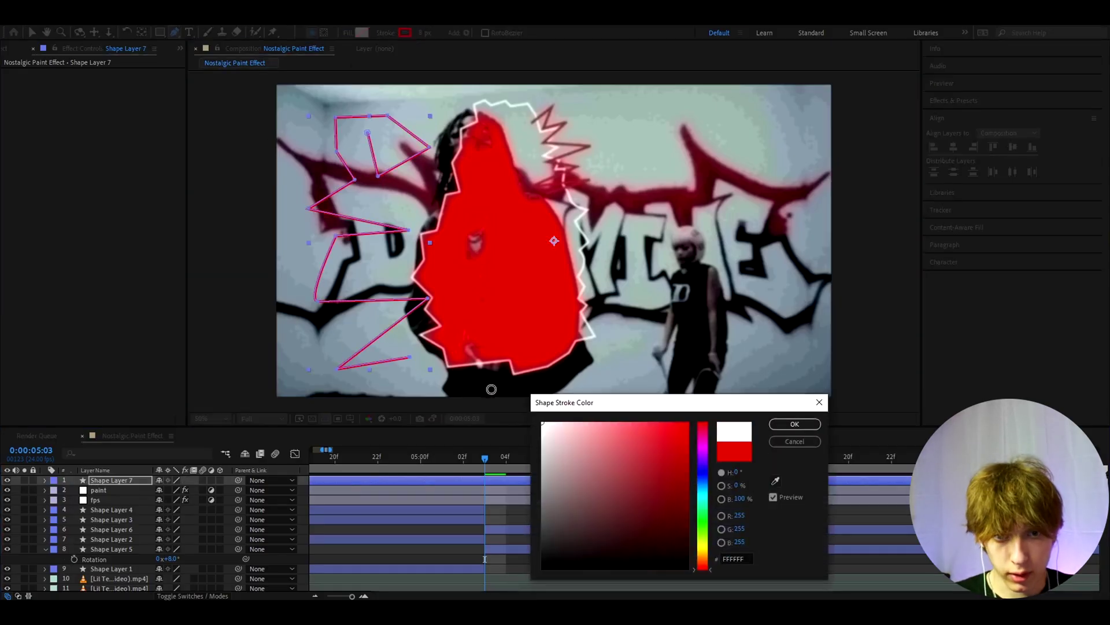
key(Return)
drag(114, 481, 148, 537)
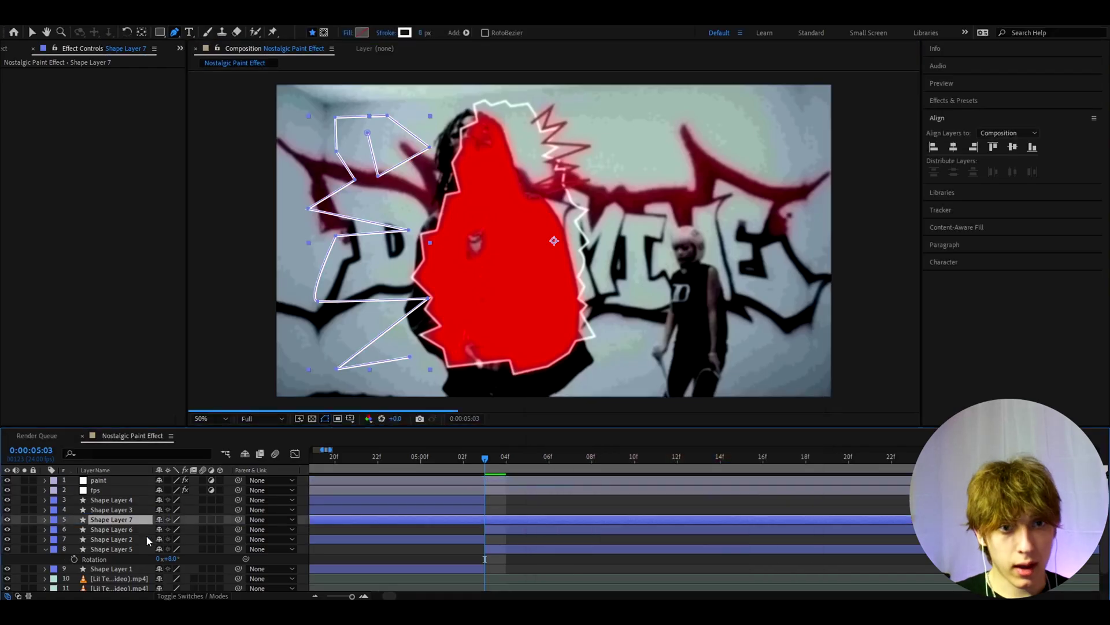
key(ctrl+shift+d)
drag(487, 460, 546, 462)
Split the layer at 0:00:05:06, move the lightning outline left over the singer, and scale it to 83%
key(ctrl+shift+d)
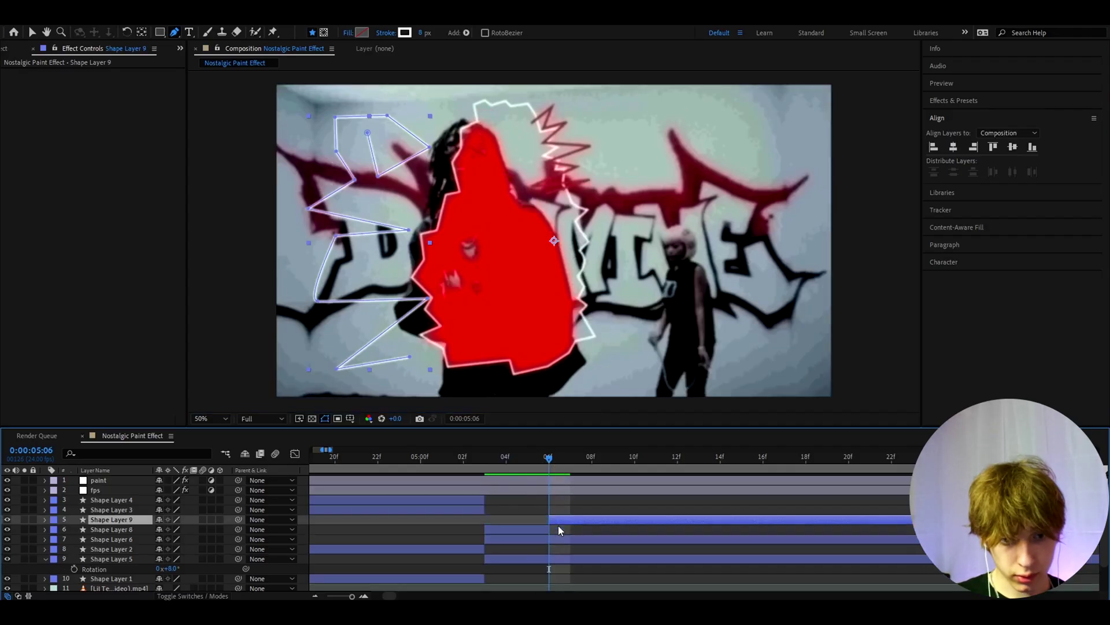
key(Page_Down)
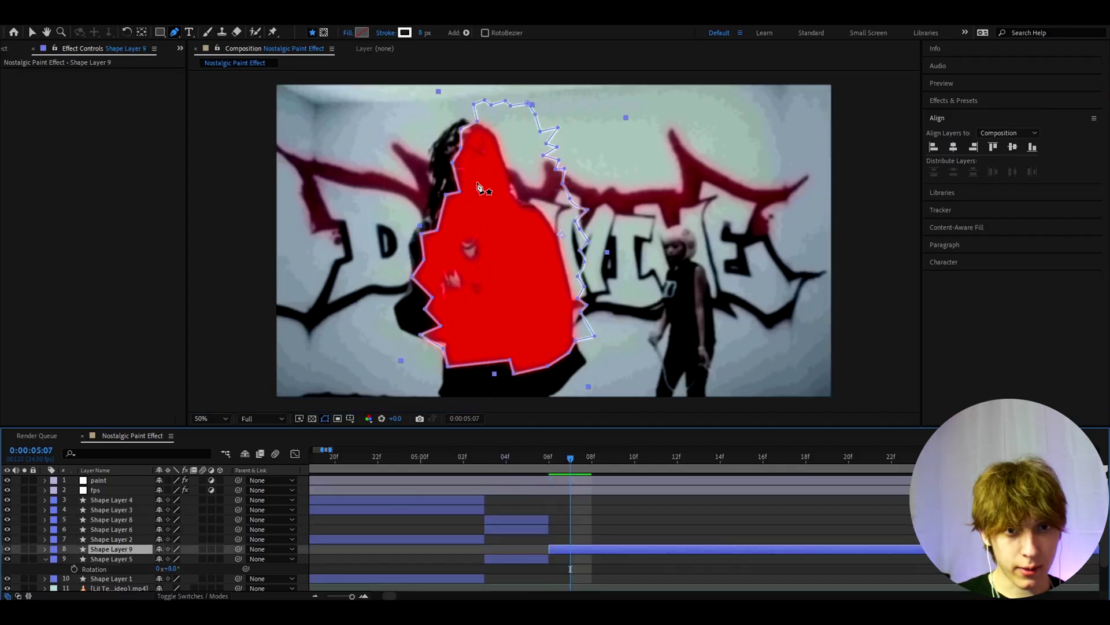
click(32, 33)
drag(506, 183, 467, 186)
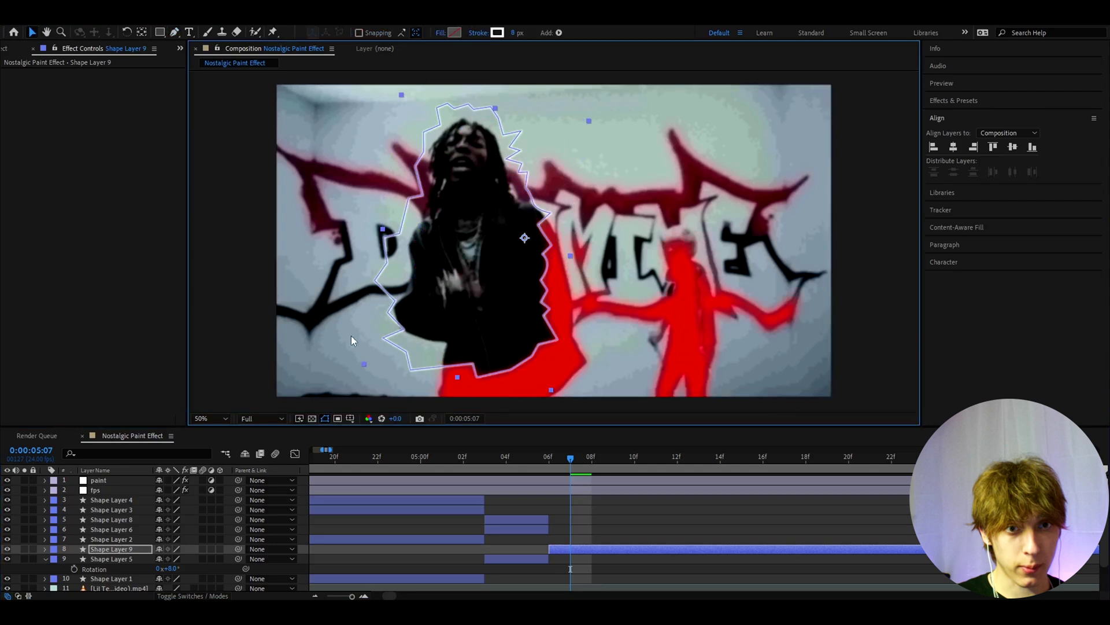
key(s)
click(600, 513)
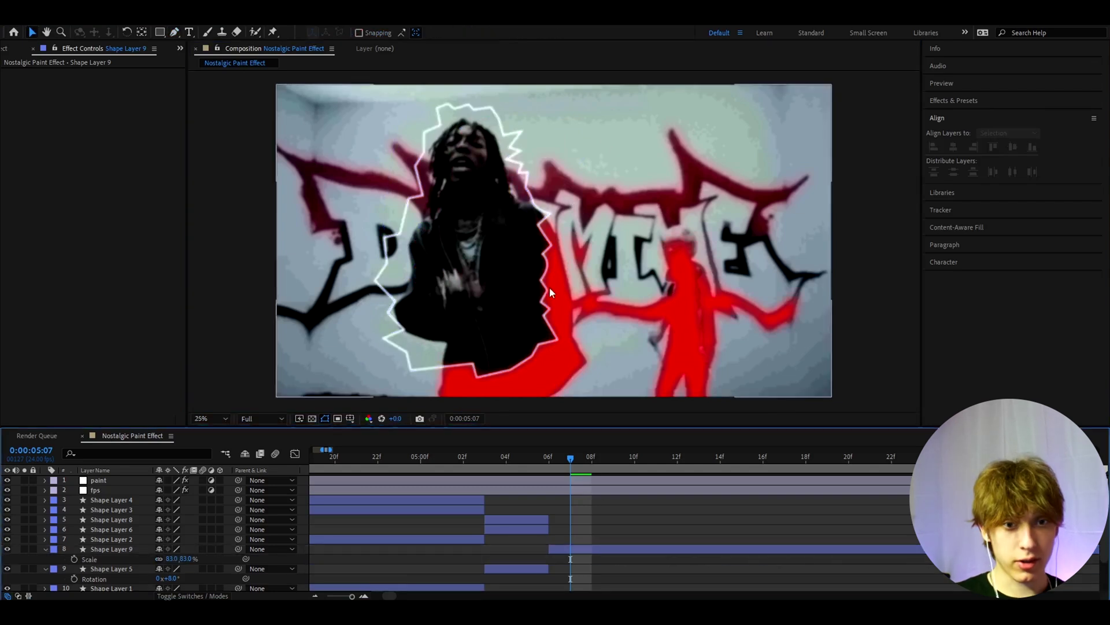
scroll(547, 273, up, 1)
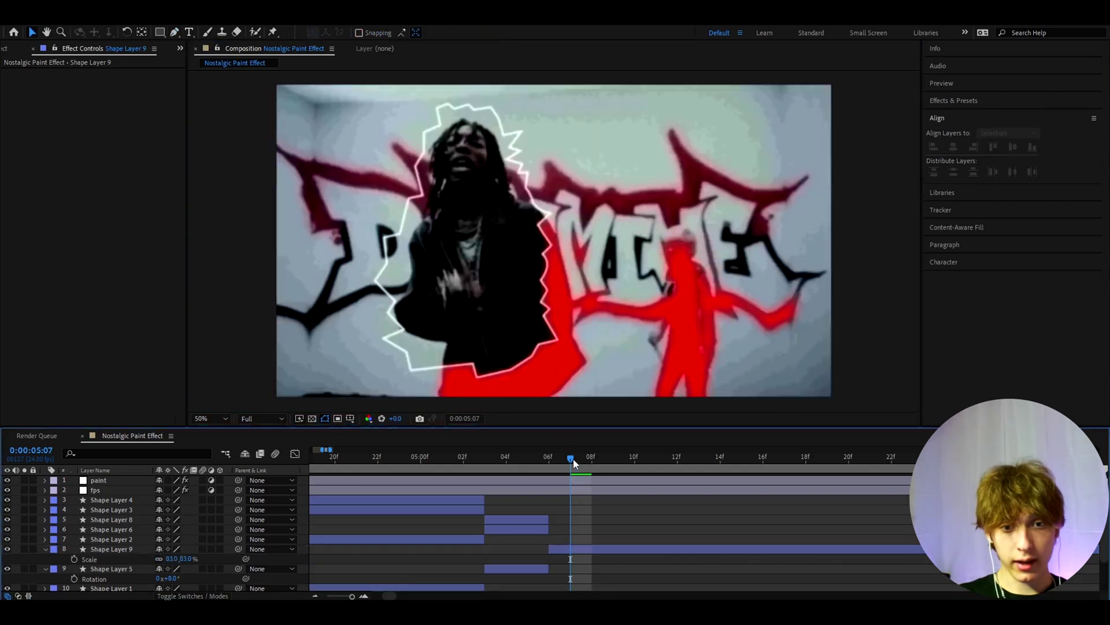
drag(578, 462, 666, 461)
key(space)
key(minus)
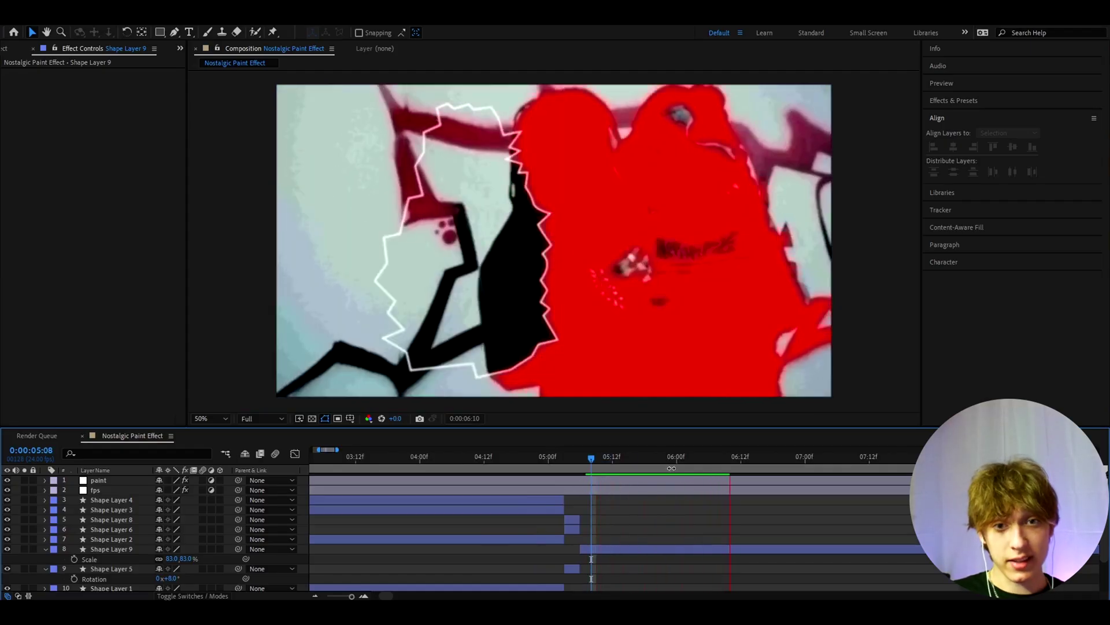
key(space)
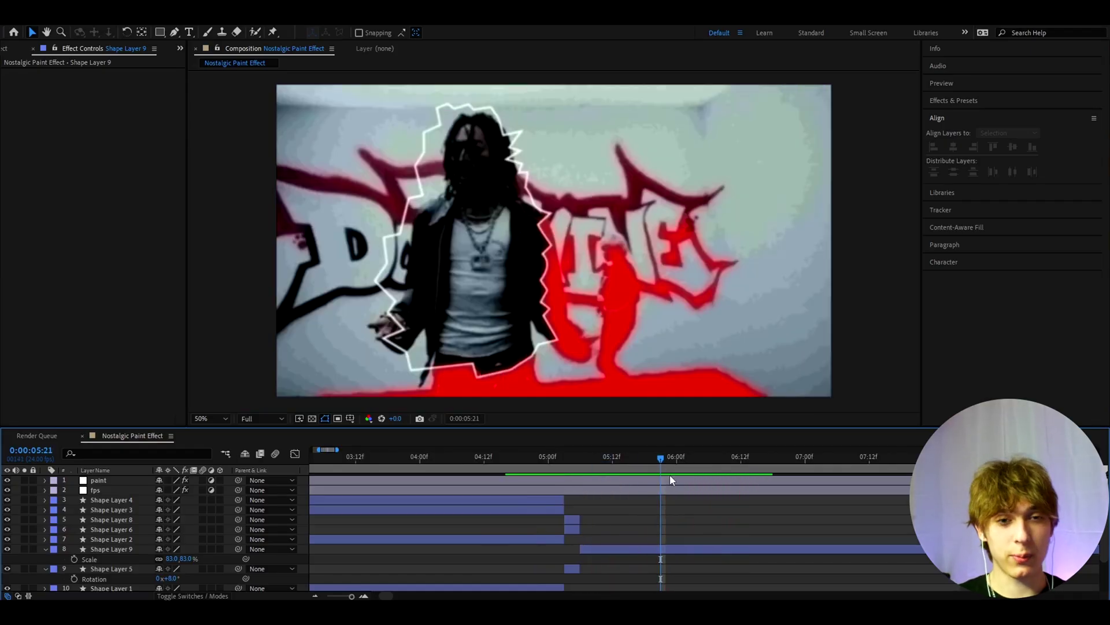